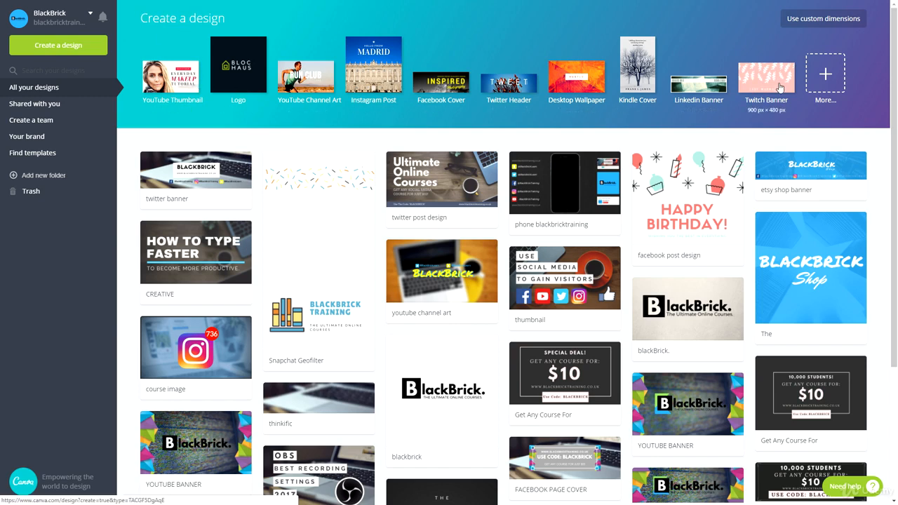
Create a new blank Facebook Cover design from the full list of design types
left_click(825, 73)
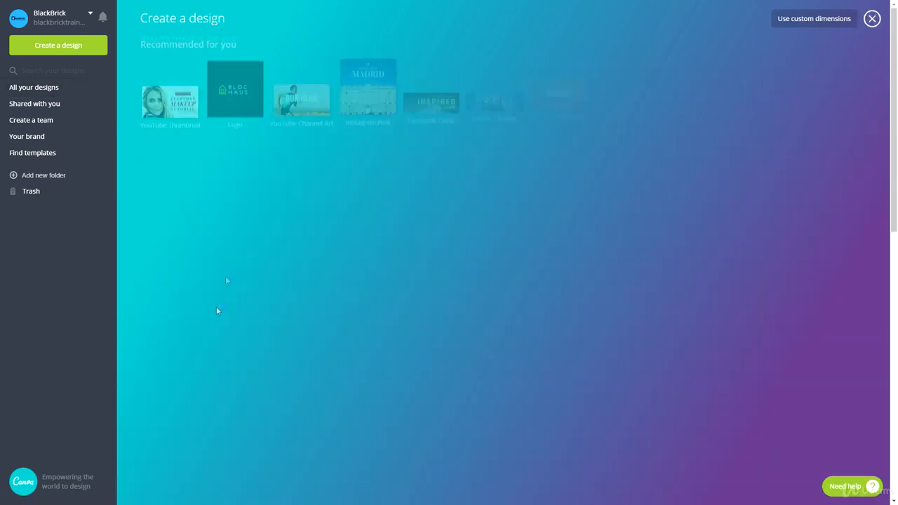
scroll(267, 300, "down", 3)
scroll(248, 297, "down", 5)
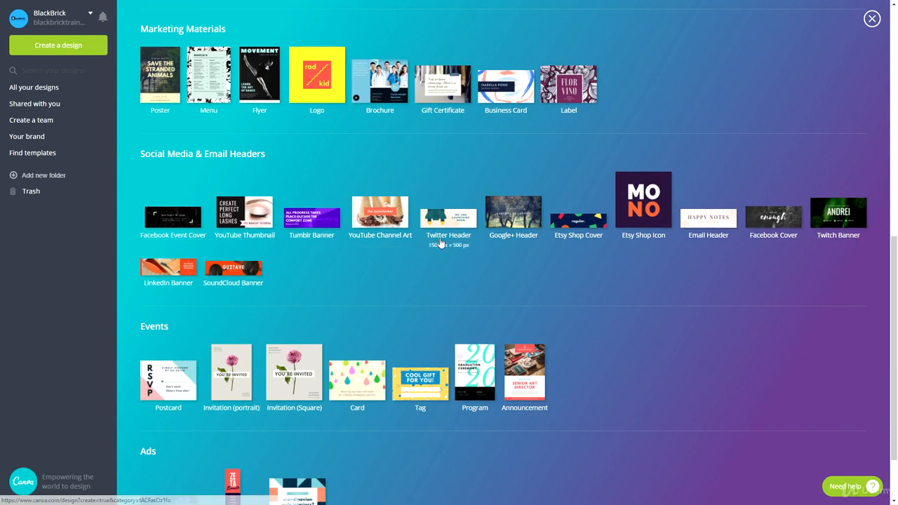
left_click(774, 225)
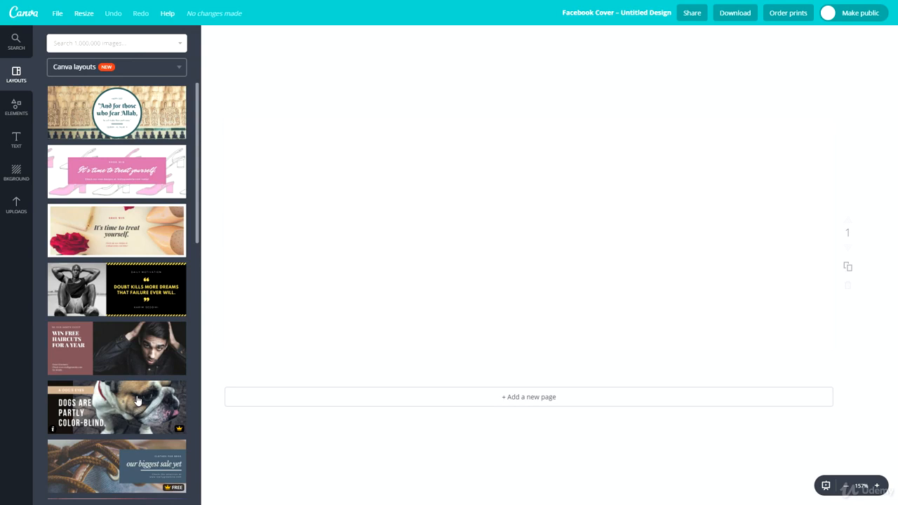
Browse the Canva layouts and apply the rent.au layout with the white apartment building to the blank page
scroll(85, 334, "down", 3)
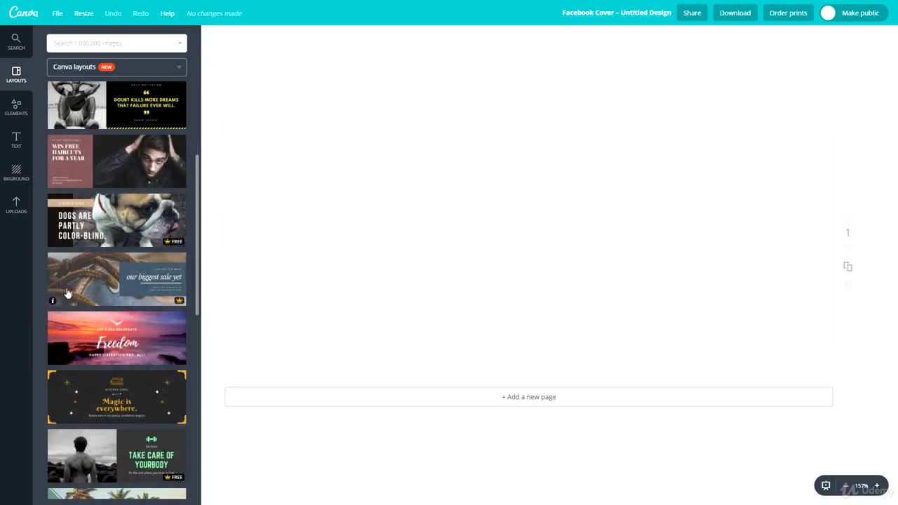
scroll(89, 282, "down", 5)
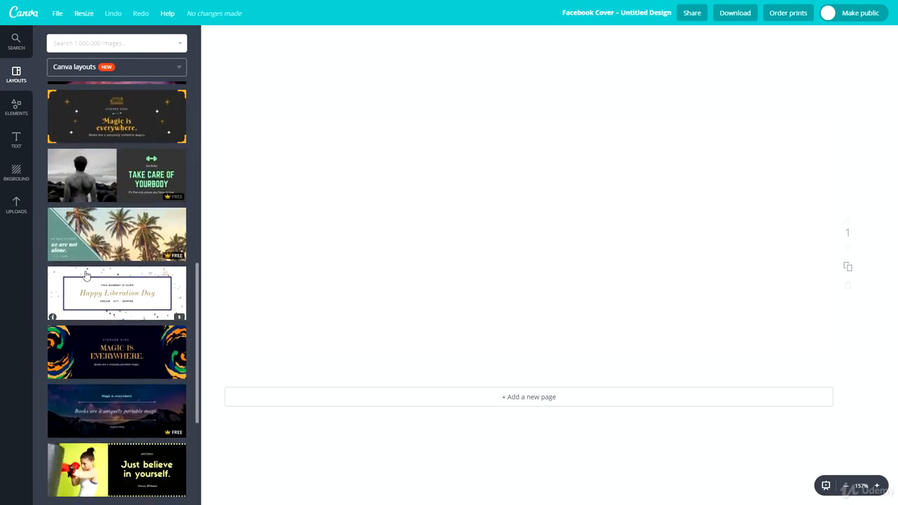
scroll(80, 281, "down", 5)
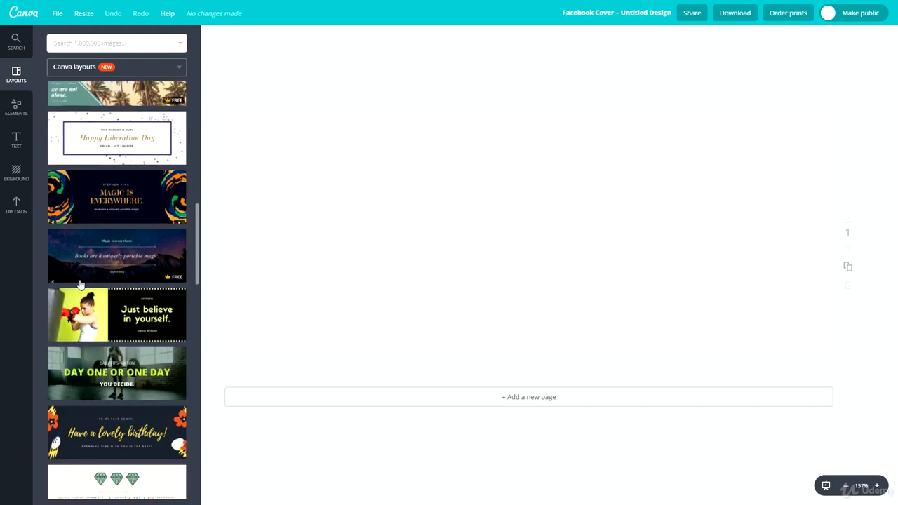
scroll(81, 284, "down", 7)
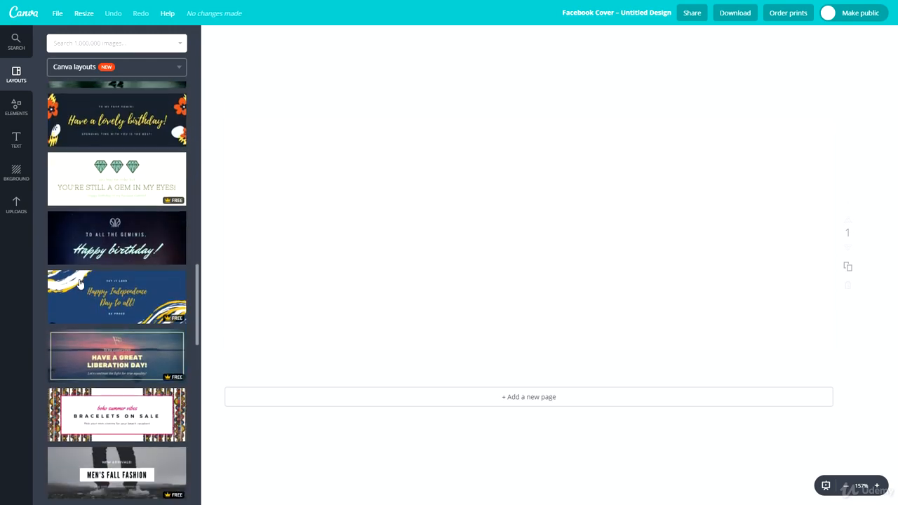
scroll(82, 289, "down", 5)
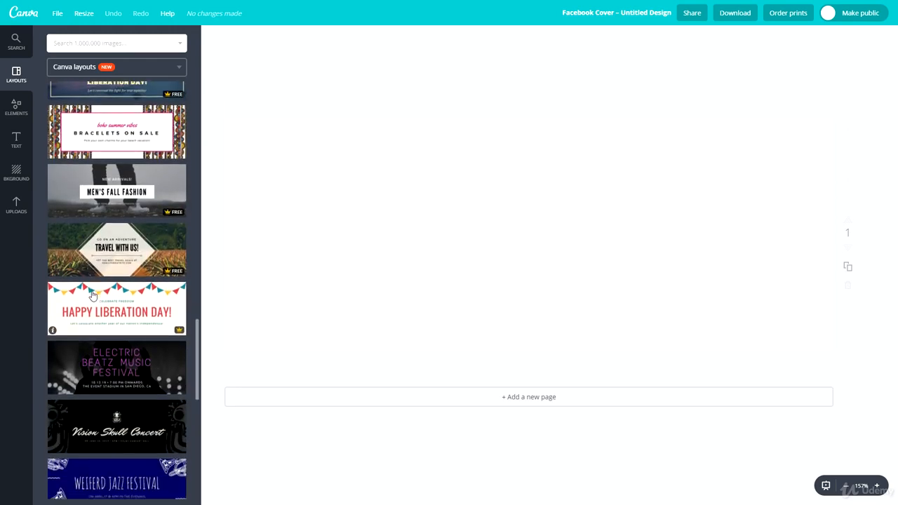
scroll(81, 296, "down", 2)
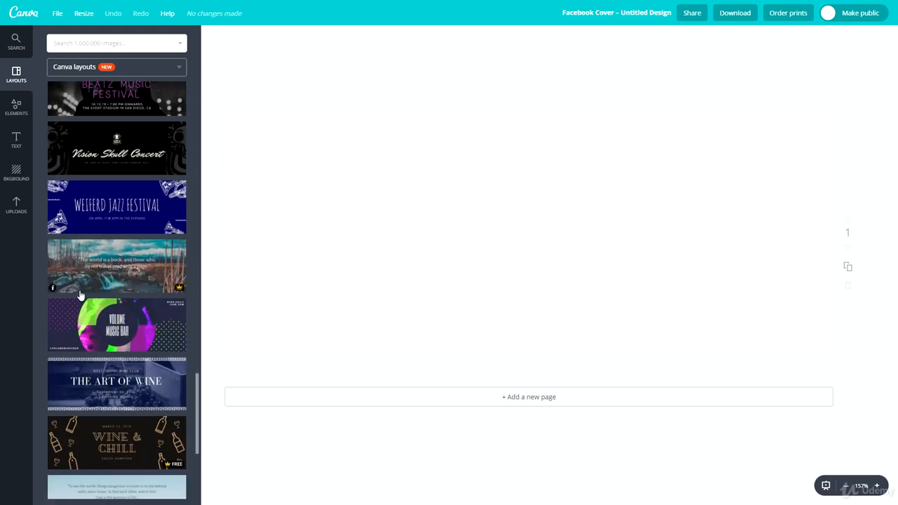
scroll(80, 275, "down", 4)
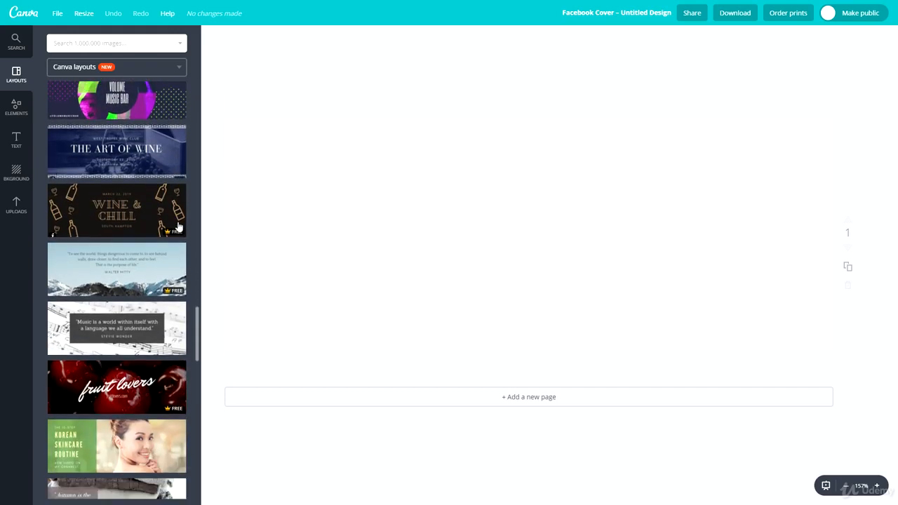
scroll(154, 223, "down", 7)
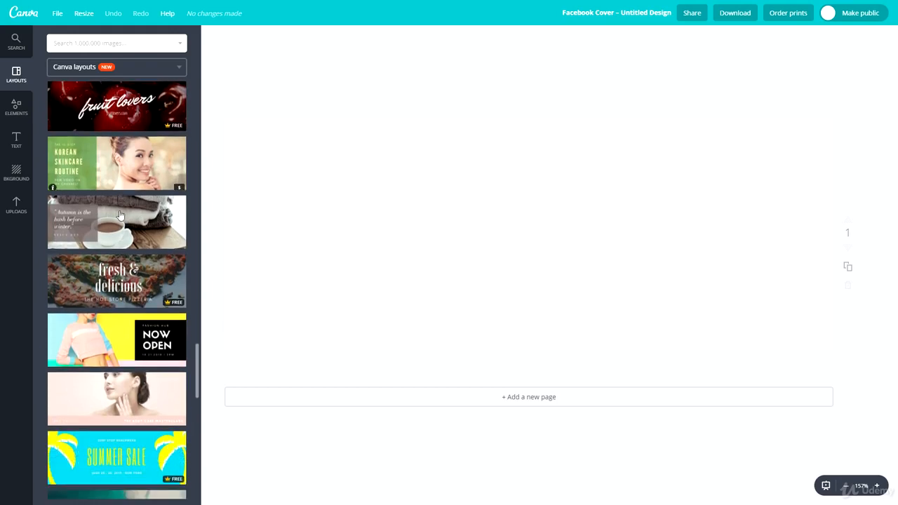
scroll(119, 237, "down", 2)
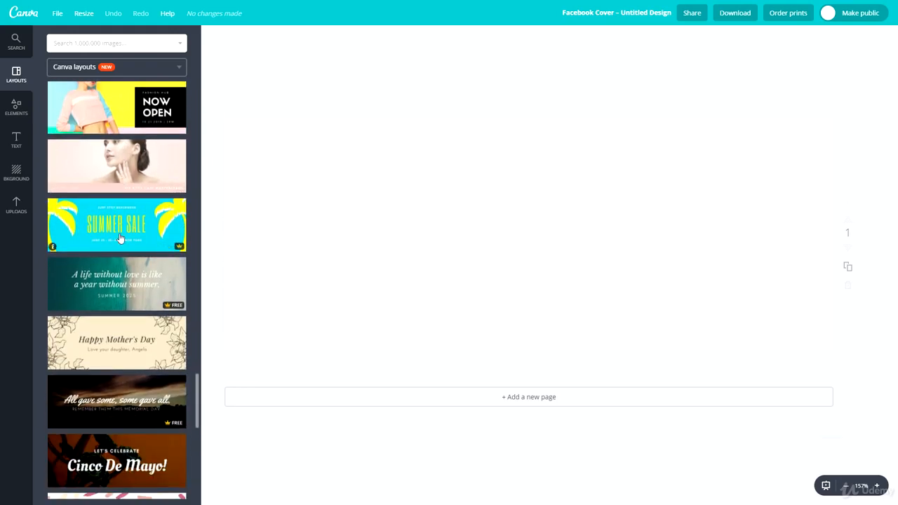
scroll(130, 222, "down", 2)
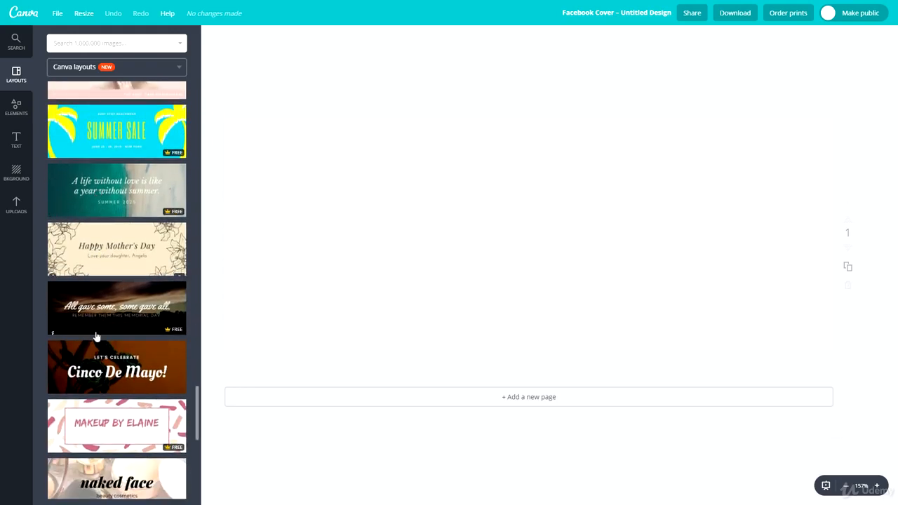
scroll(96, 338, "down", 6)
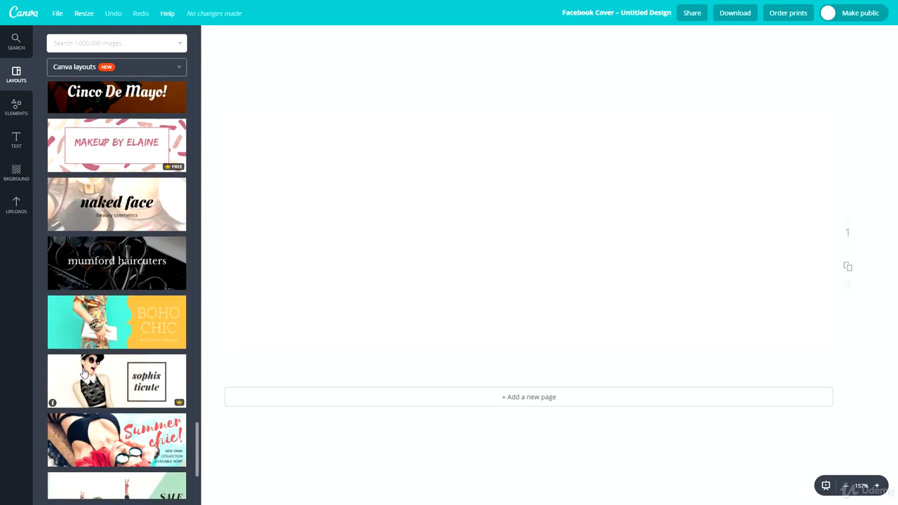
scroll(86, 372, "down", 8)
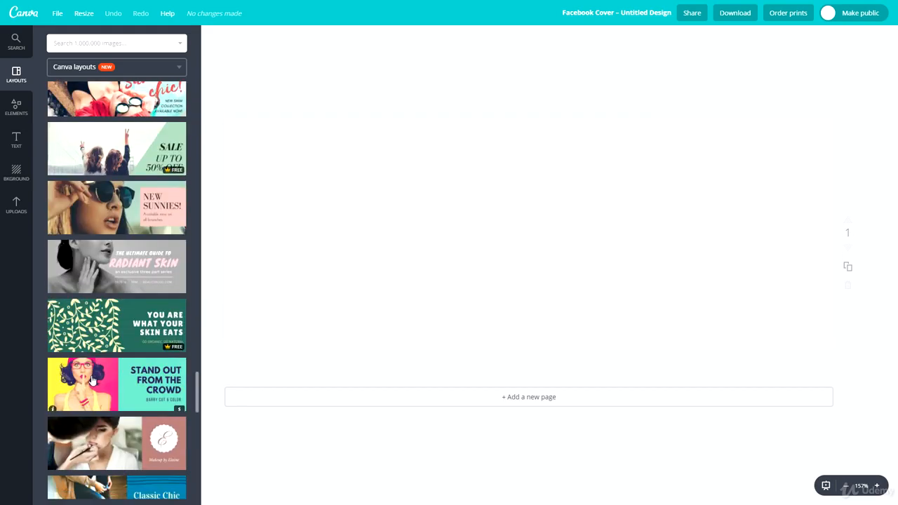
scroll(85, 378, "down", 3)
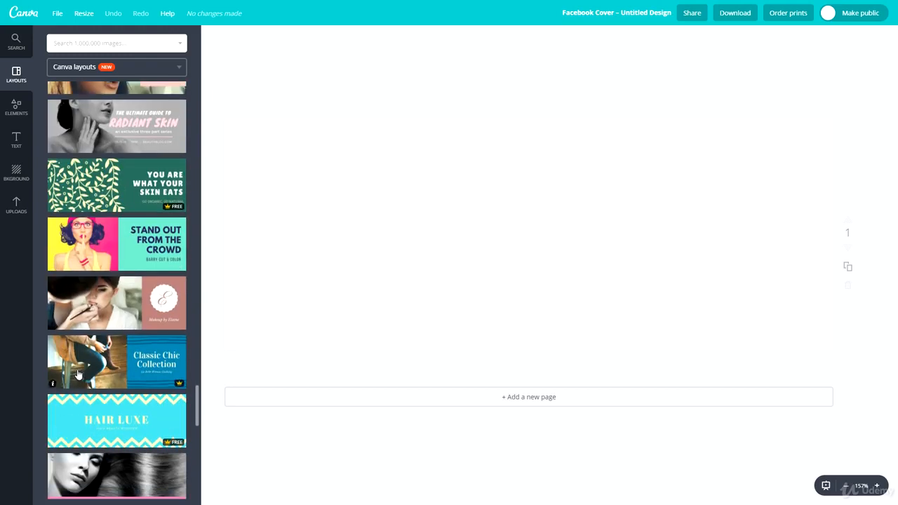
scroll(78, 374, "down", 6)
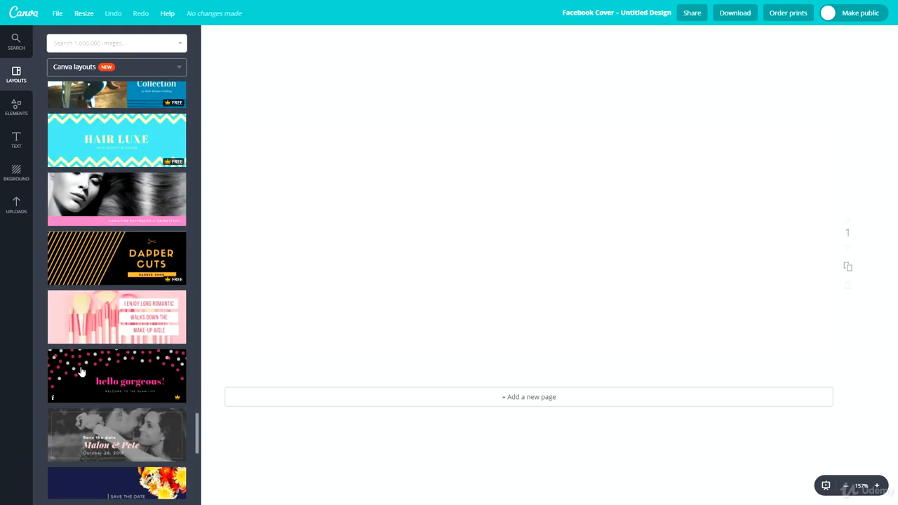
scroll(82, 372, "down", 12)
left_click(117, 229)
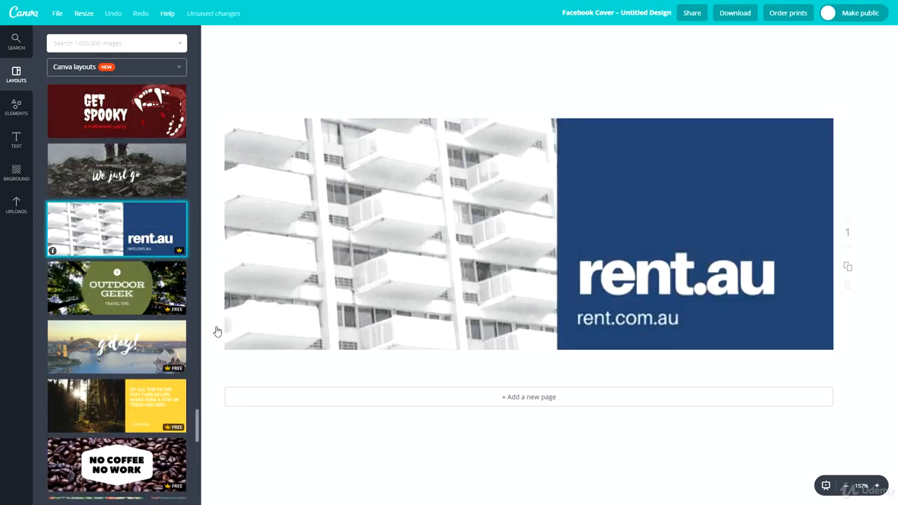
Look through more of the Facebook cover layouts listed below the rent.au layout
scroll(108, 361, "down", 1)
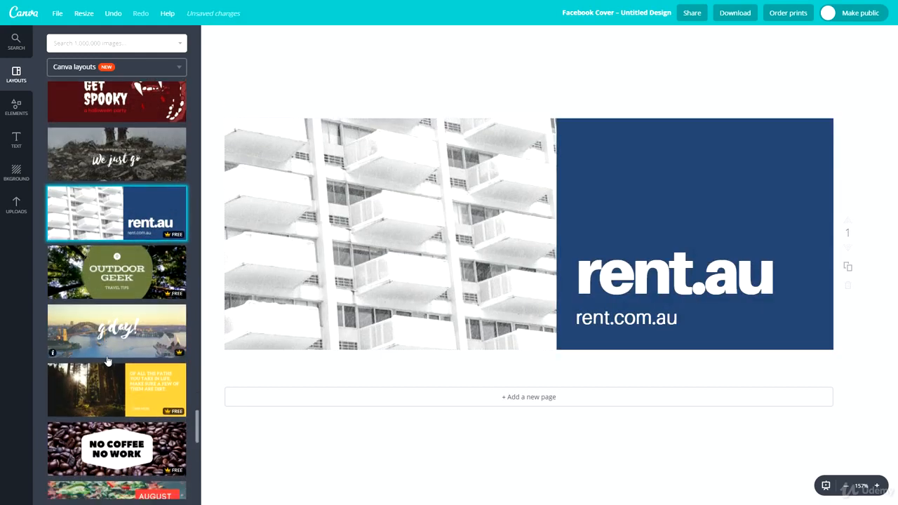
scroll(107, 361, "down", 1)
scroll(69, 320, "down", 1)
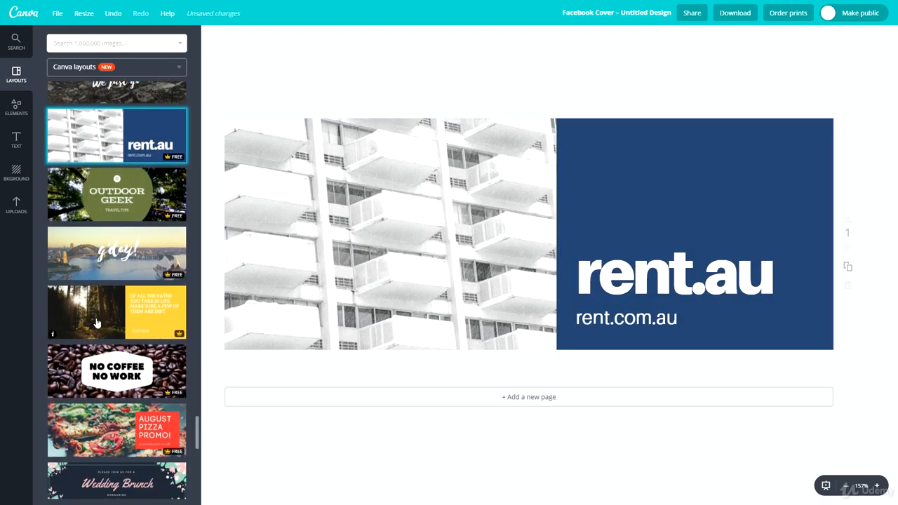
scroll(97, 323, "down", 6)
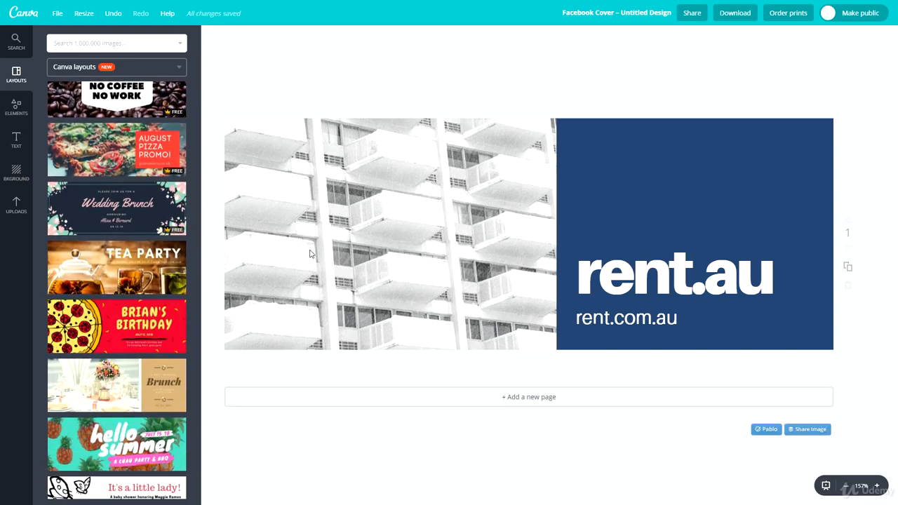
scroll(82, 213, "down", 6)
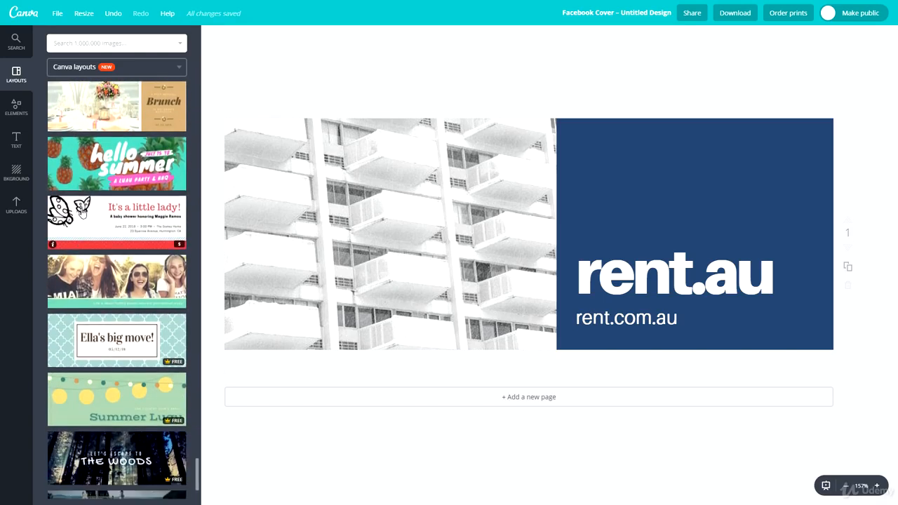
scroll(82, 212, "down", 2)
scroll(166, 373, "down", 3)
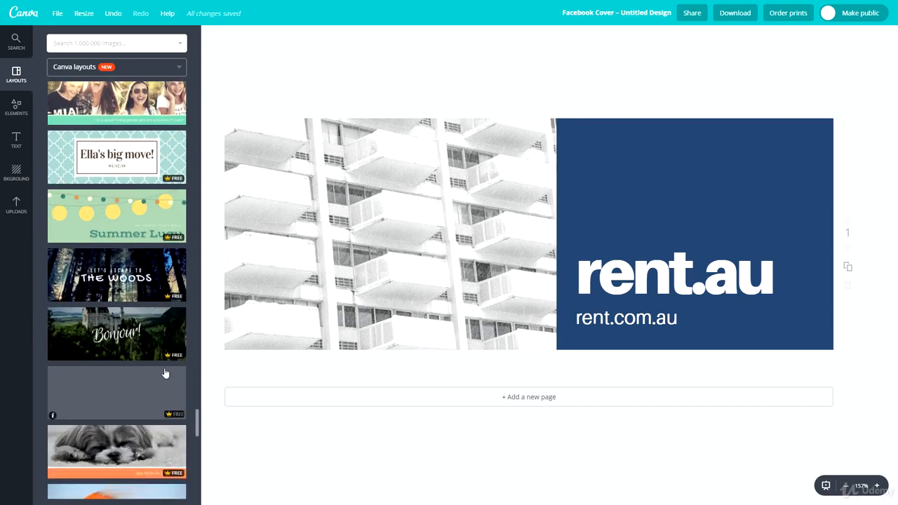
scroll(166, 374, "down", 10)
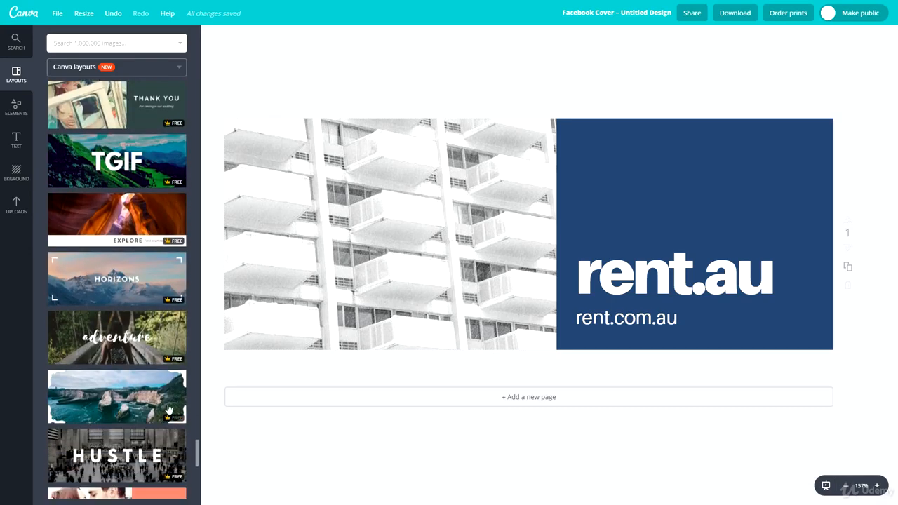
Replace the large rent.au heading on the blue panel with "BlackBrick"
double_click(672, 278)
left_click(672, 279)
key("ctrl+a")
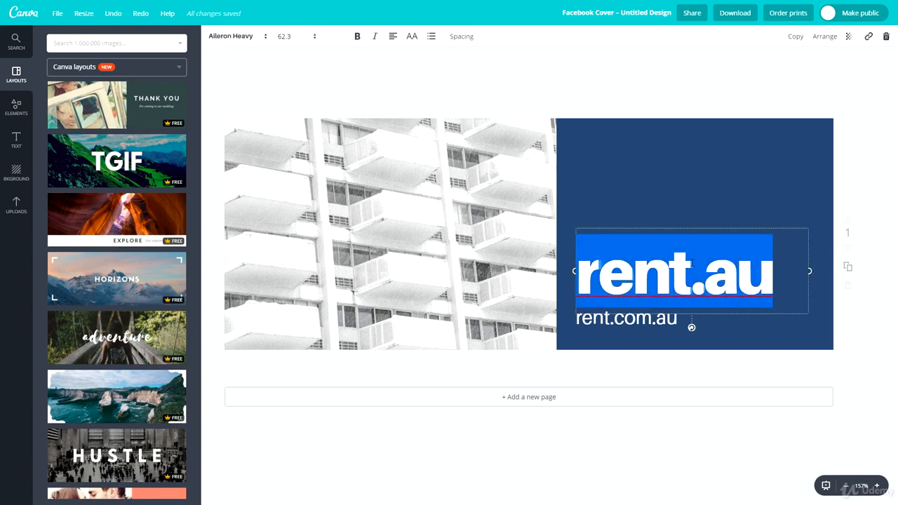
type("BlackBrick")
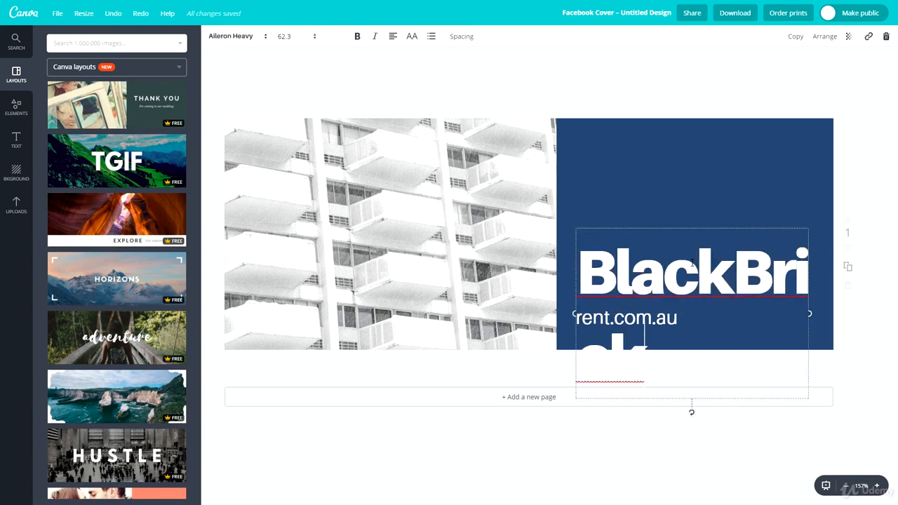
Reduce the BlackBrick heading's font size, trying 56 before settling on 48 so it fits on one line
left_click(288, 44)
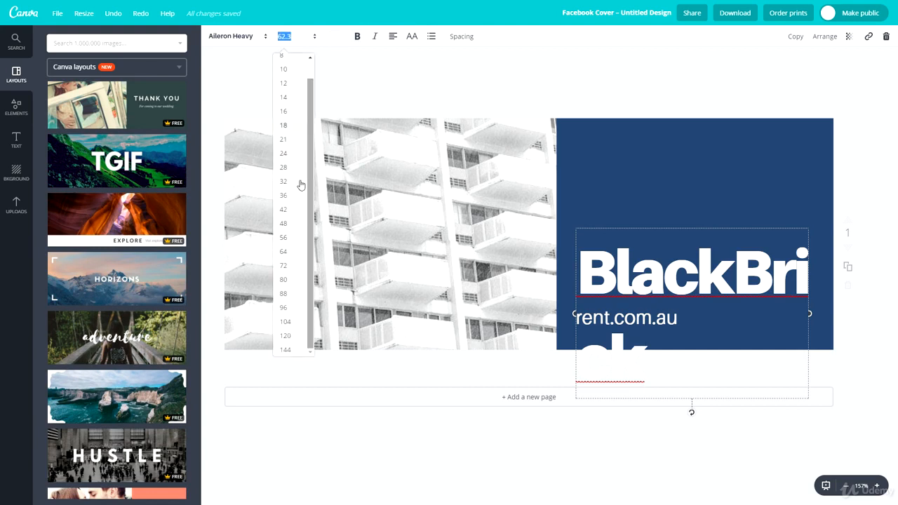
left_click(293, 238)
left_click(288, 44)
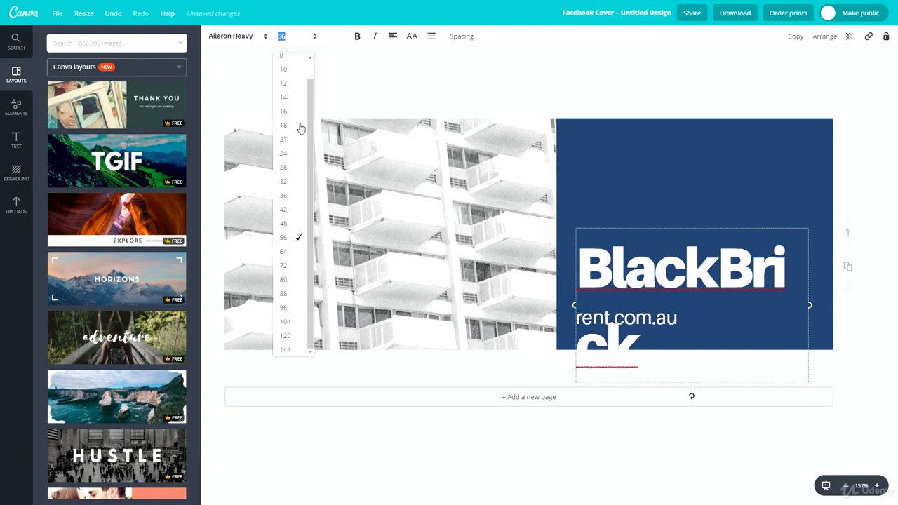
left_click(294, 225)
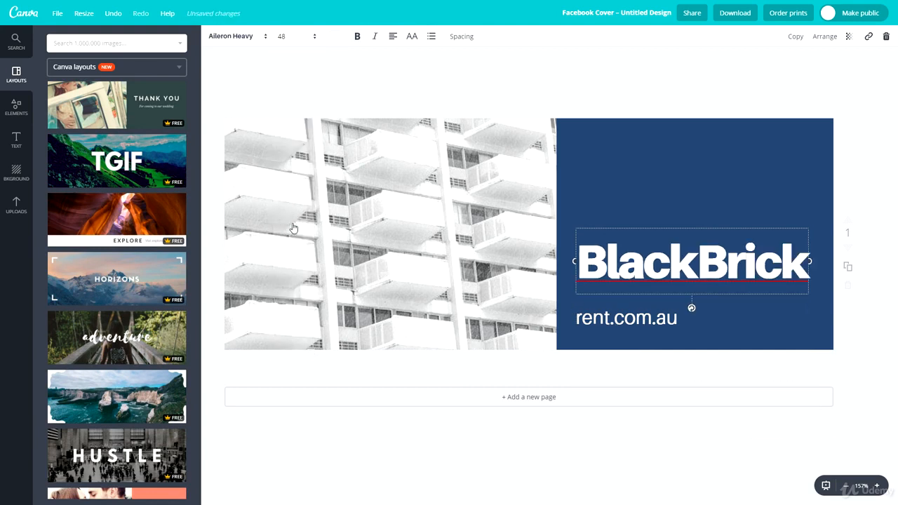
left_click(734, 166)
left_click(664, 324)
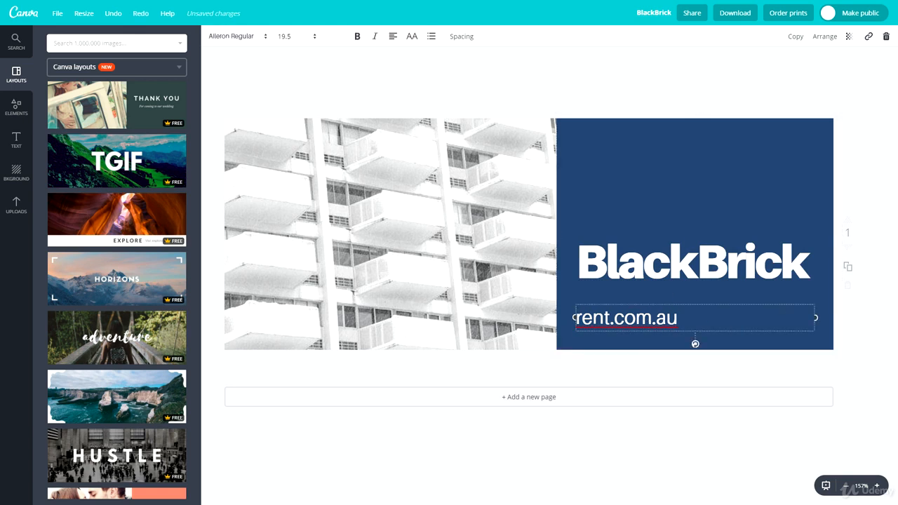
triple_click(640, 315)
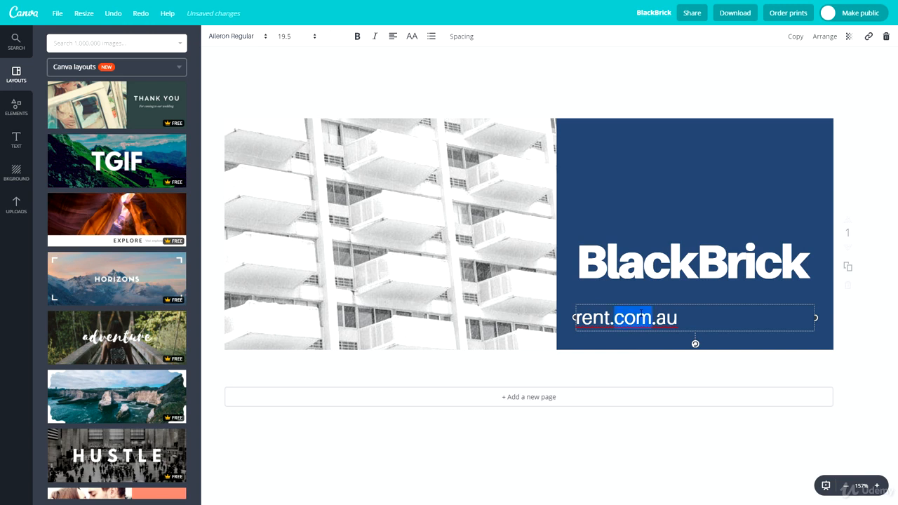
type("www")
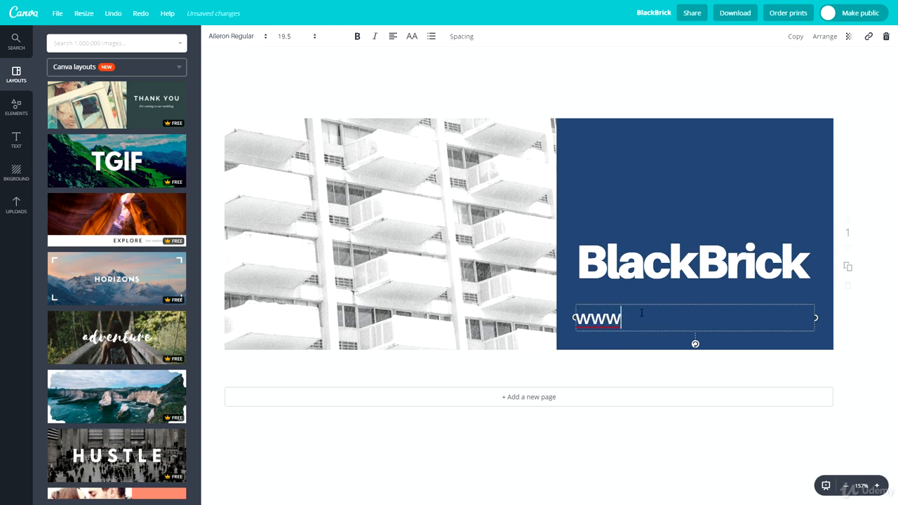
type(".blackbricktraining.co.uk")
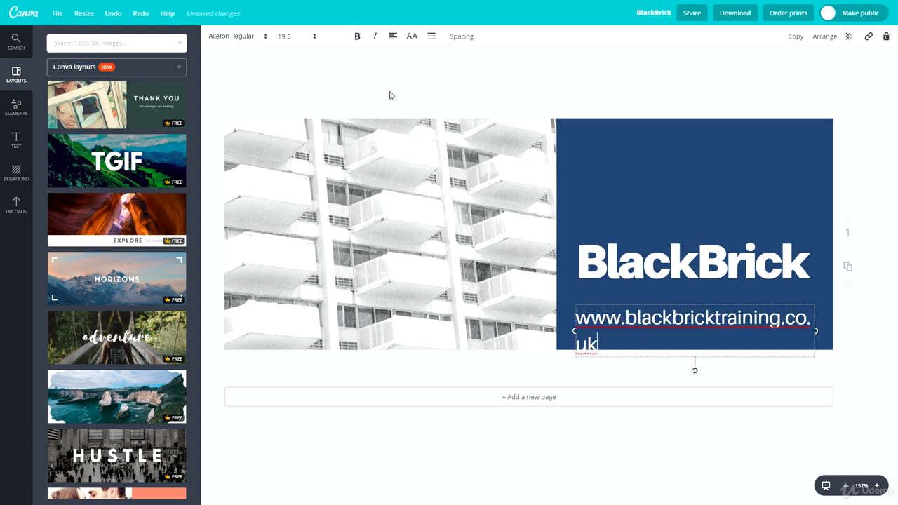
left_click(303, 40)
left_click(292, 149)
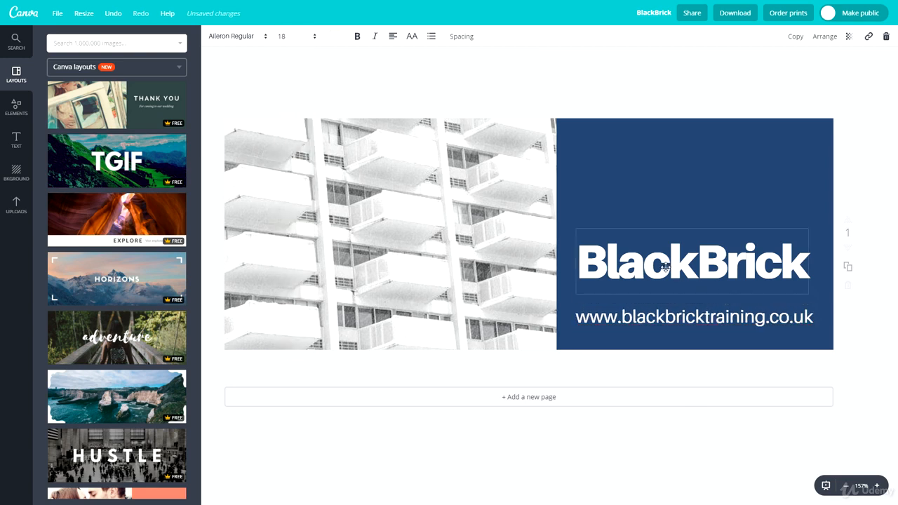
Move the BlackBrick heading slightly down so it sits directly above the web address
left_click_drag(666, 267, 665, 276)
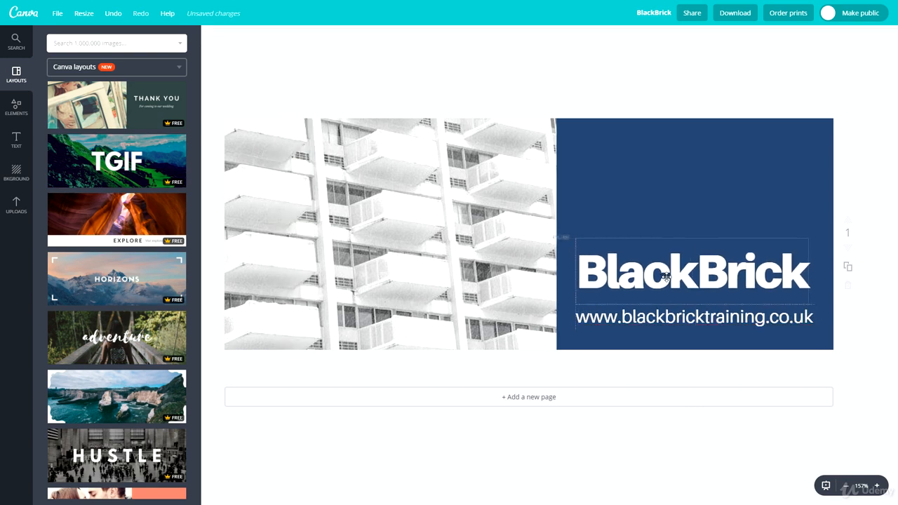
Lower the BlackBrick heading further to close the gap between it and the web address line
left_click(665, 194)
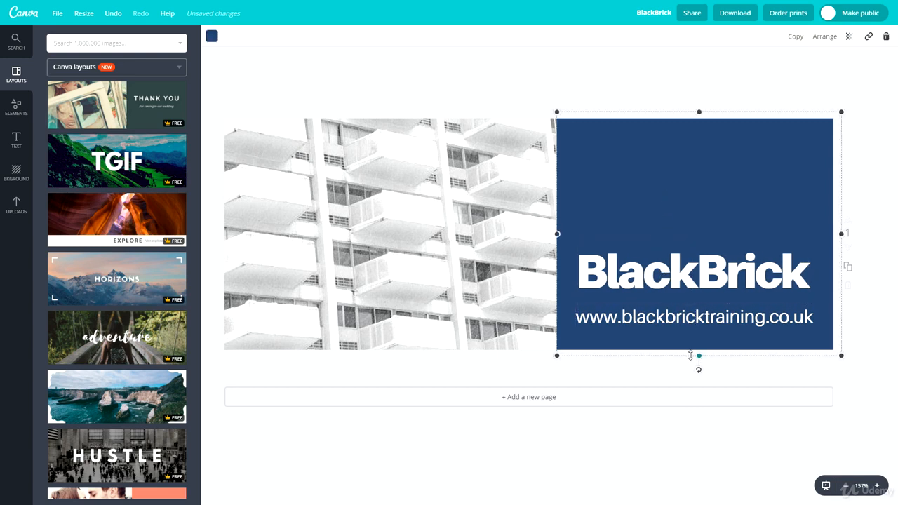
left_click_drag(659, 269, 657, 285)
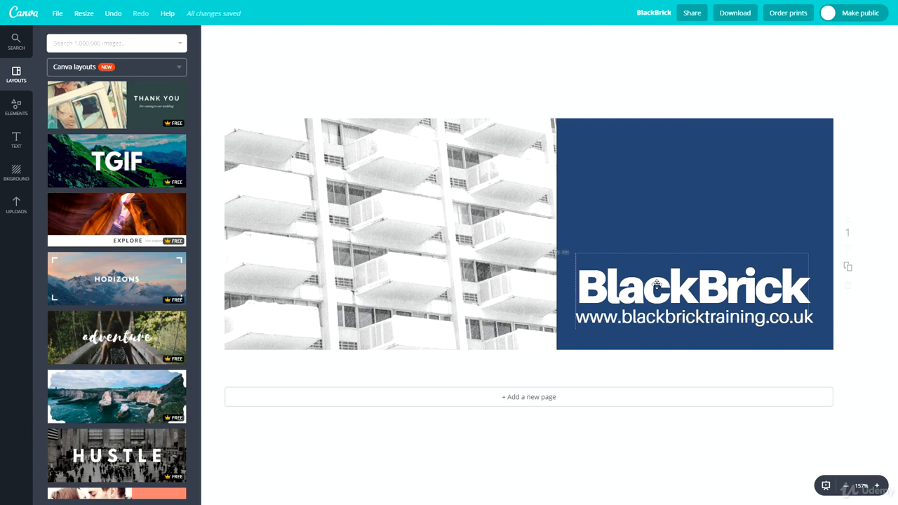
left_click_drag(657, 285, 657, 285)
left_click(671, 210)
left_click(855, 324)
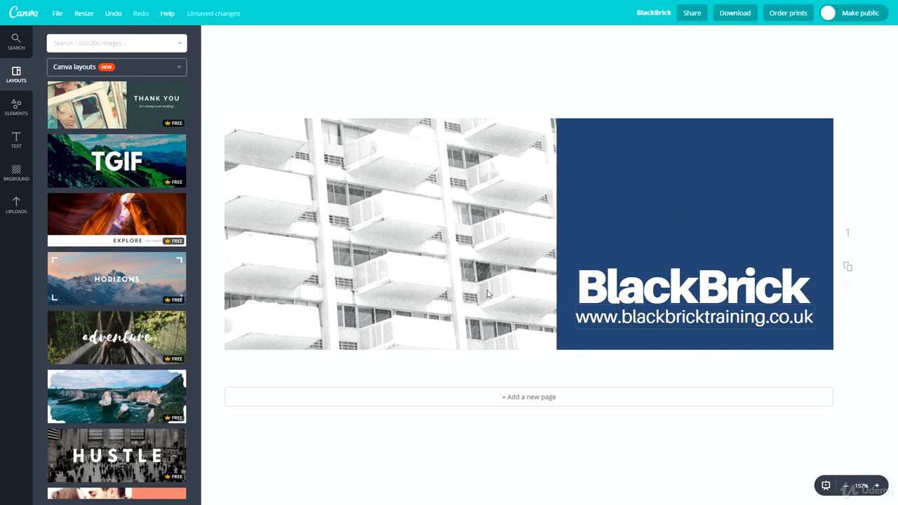
Search the image library for "macbook" and replace the building photo with the dark wooden desk photo showing a laptop and plant
left_click(16, 205)
left_click(376, 159)
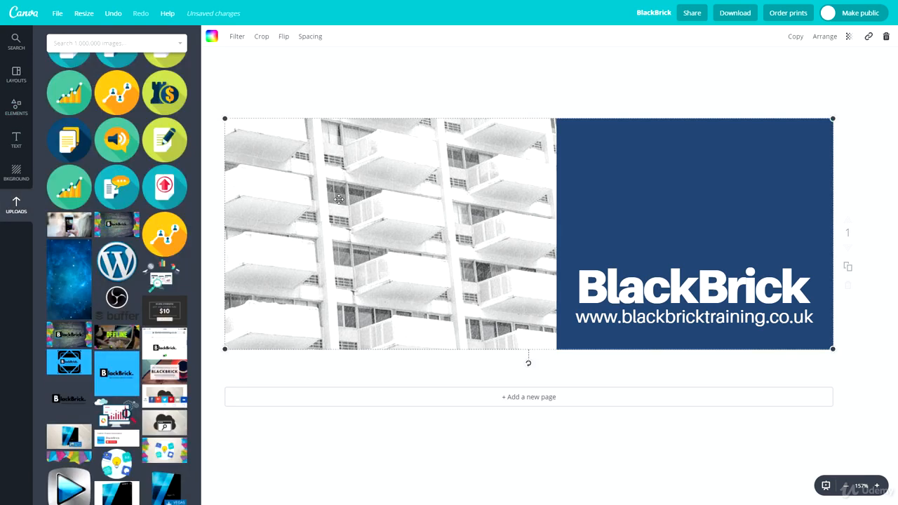
left_click(17, 42)
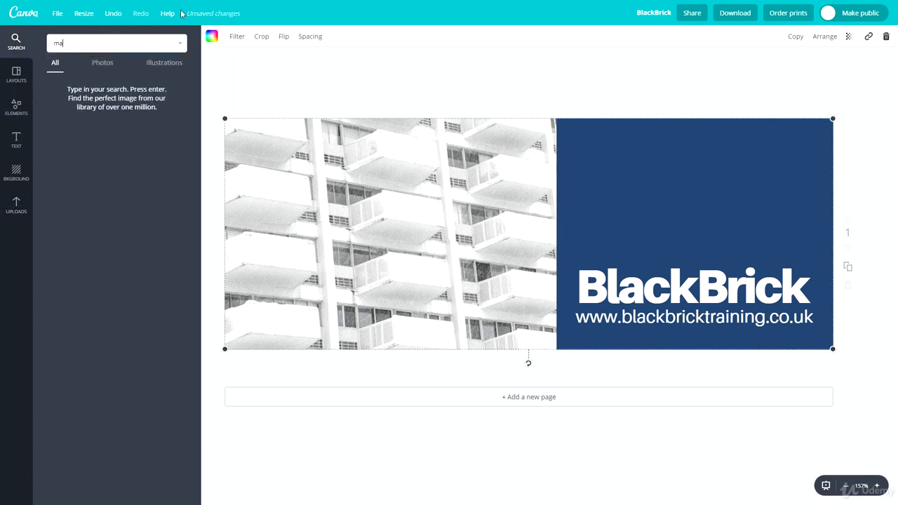
type("macbook")
key("Return")
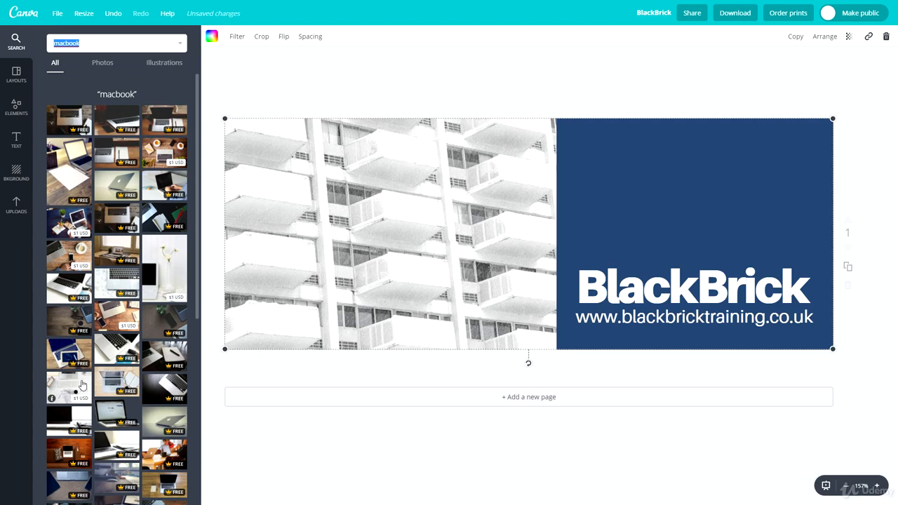
scroll(82, 384, "down", 1)
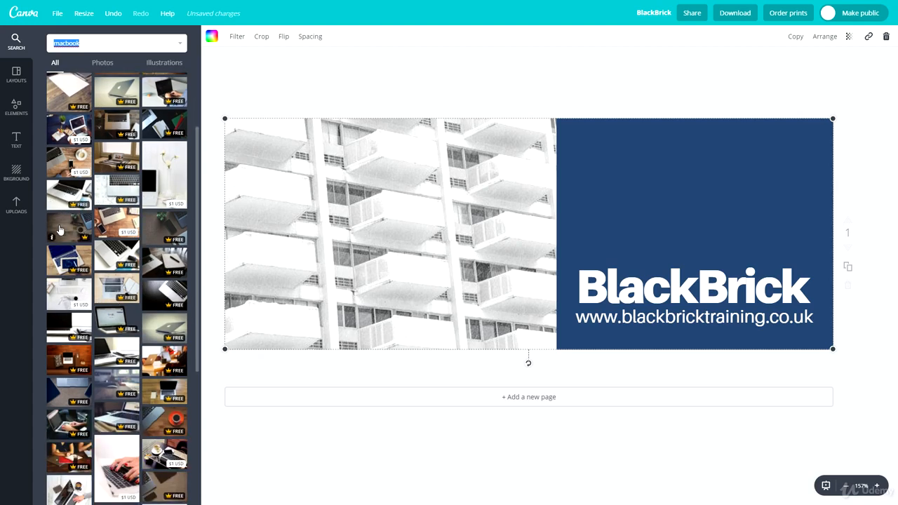
left_click_drag(61, 227, 269, 231)
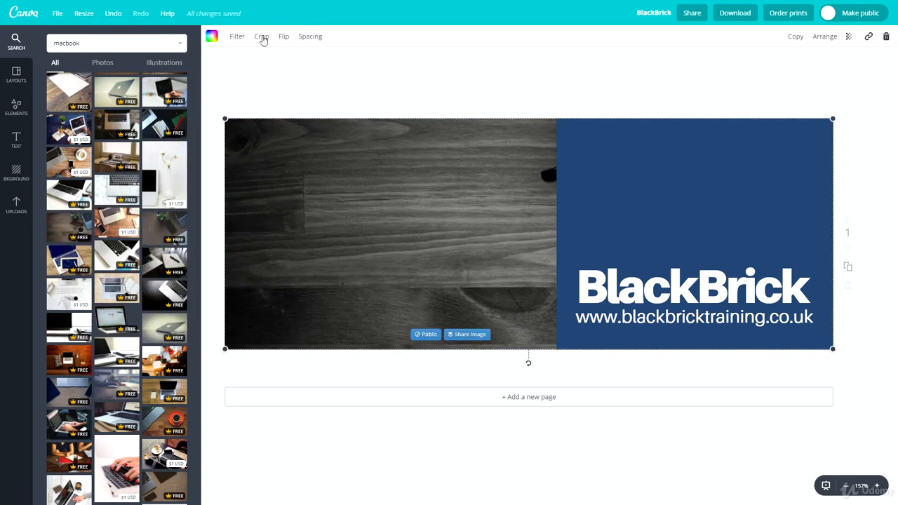
Flip the desk photo horizontally and shift it down within its crop so the laptop, plant and glasses are in frame
left_click(284, 40)
left_click(287, 65)
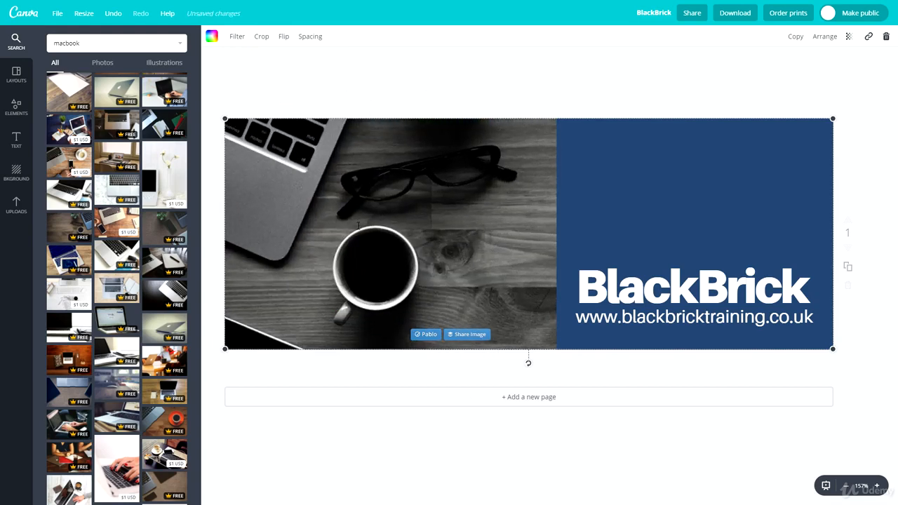
double_click(388, 196)
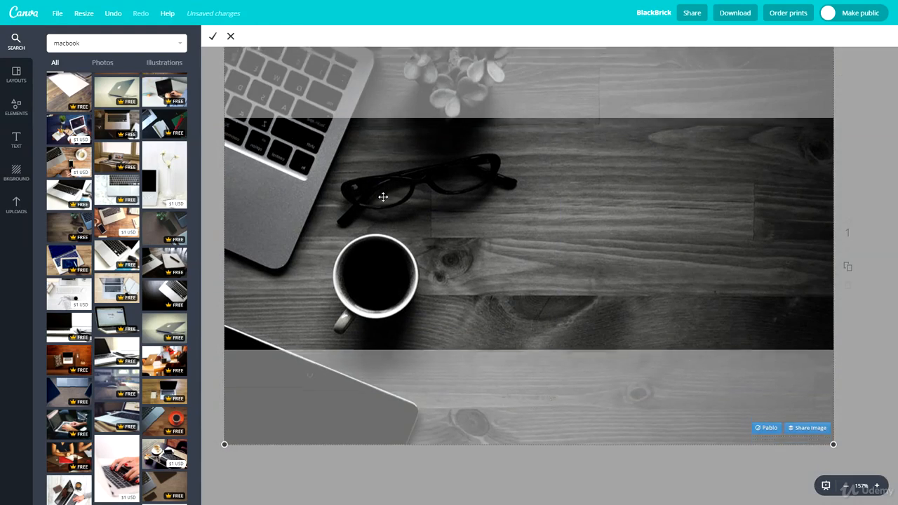
left_click_drag(383, 196, 373, 274)
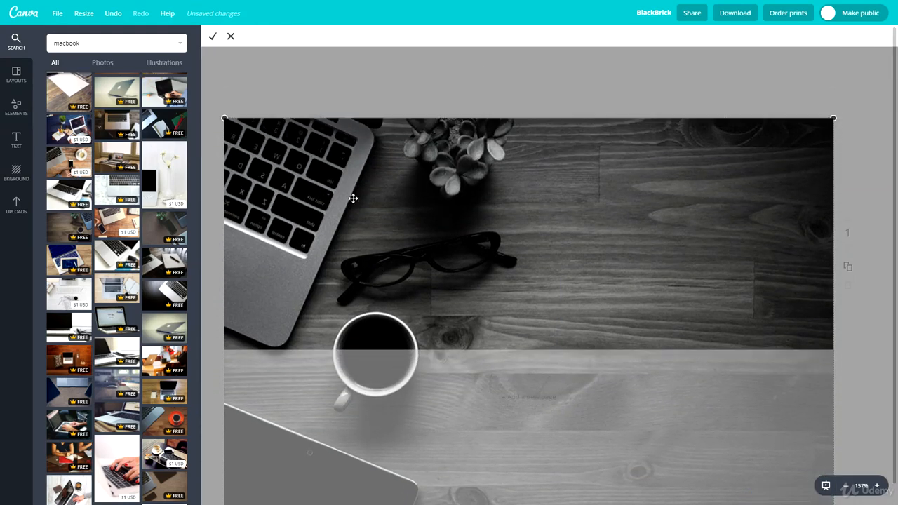
left_click(213, 36)
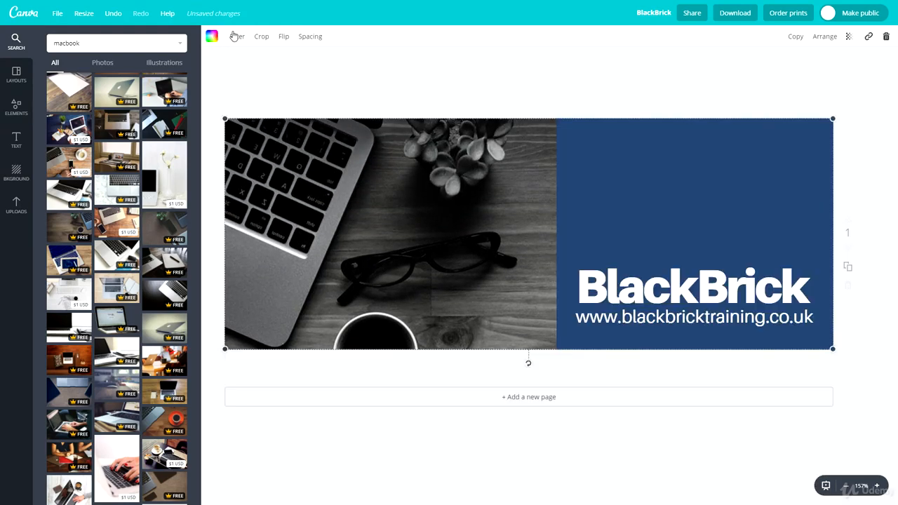
Set the desk photo's filter to Normal to restore its original colours
left_click(234, 36)
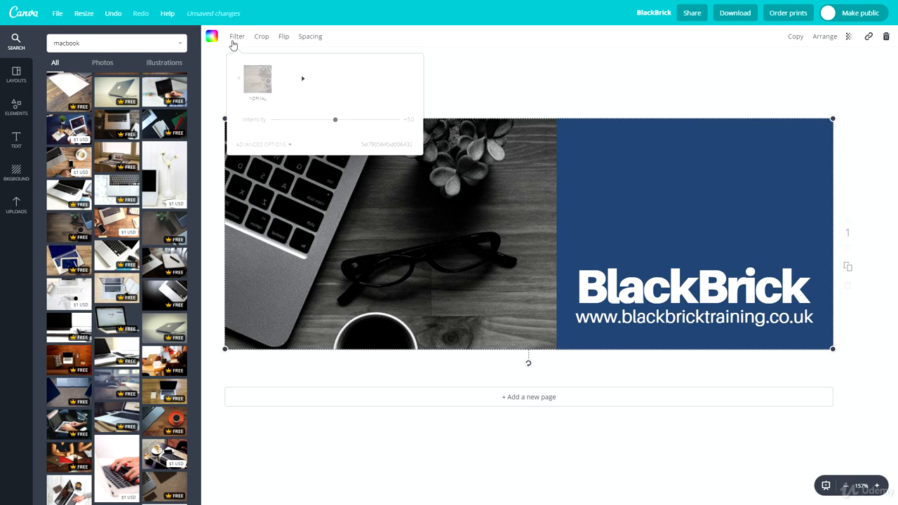
left_click(259, 84)
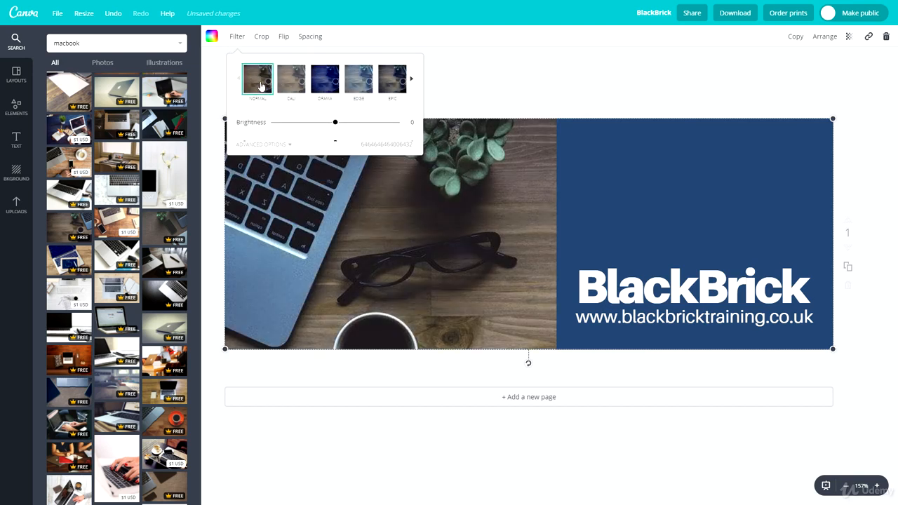
left_click(547, 87)
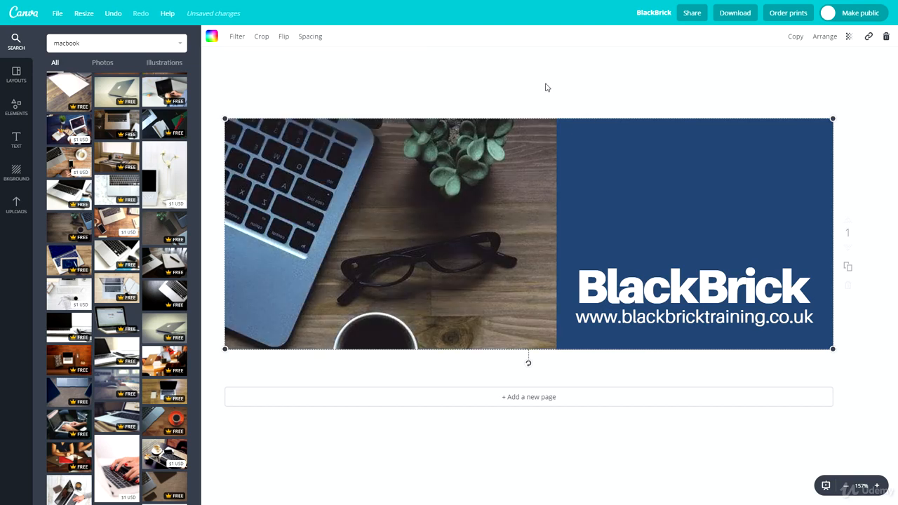
Set the blue panel's transparency to about 67 so the wood texture shows through
left_click(651, 166)
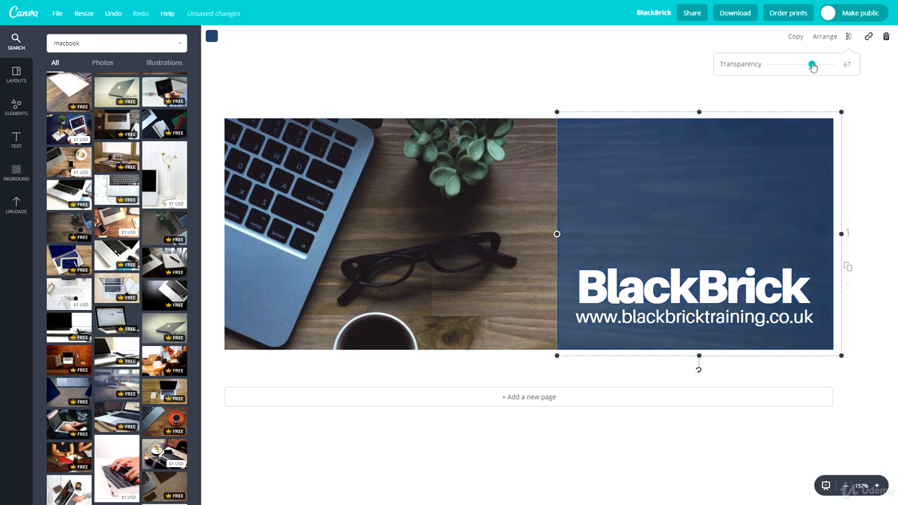
left_click(687, 76)
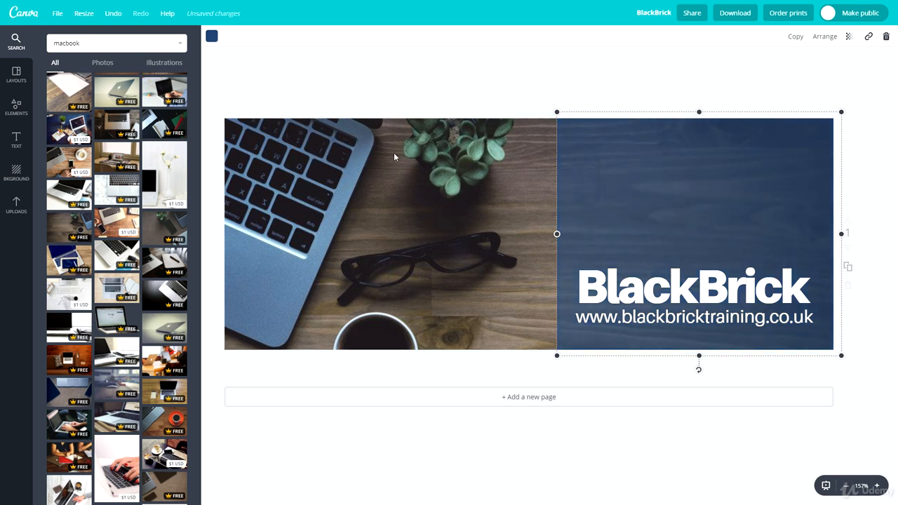
left_click(582, 61)
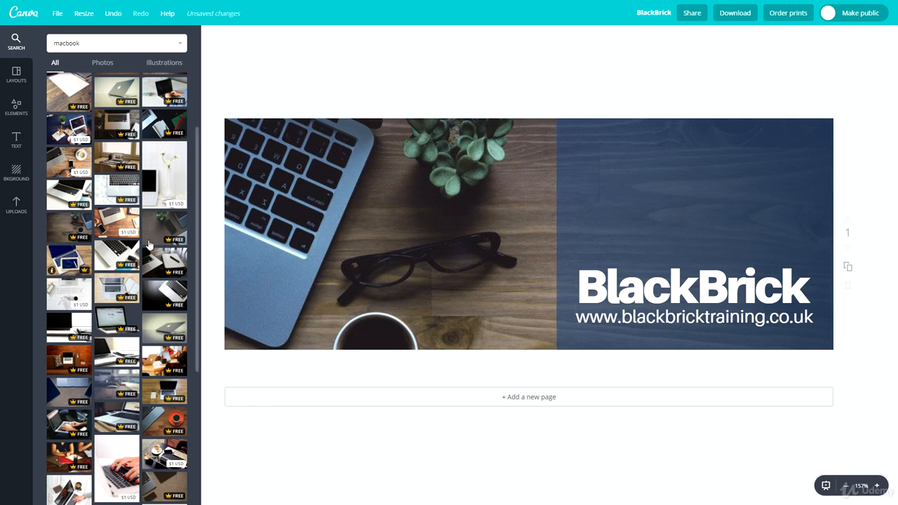
Browse the element categories and the Icons collection for a graphic suited to the blue panel
left_click(16, 107)
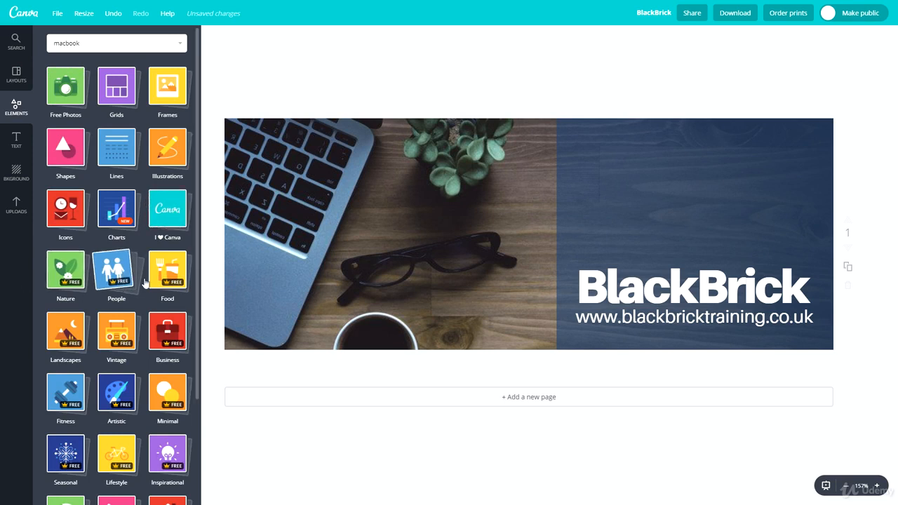
scroll(148, 337, "down", 1)
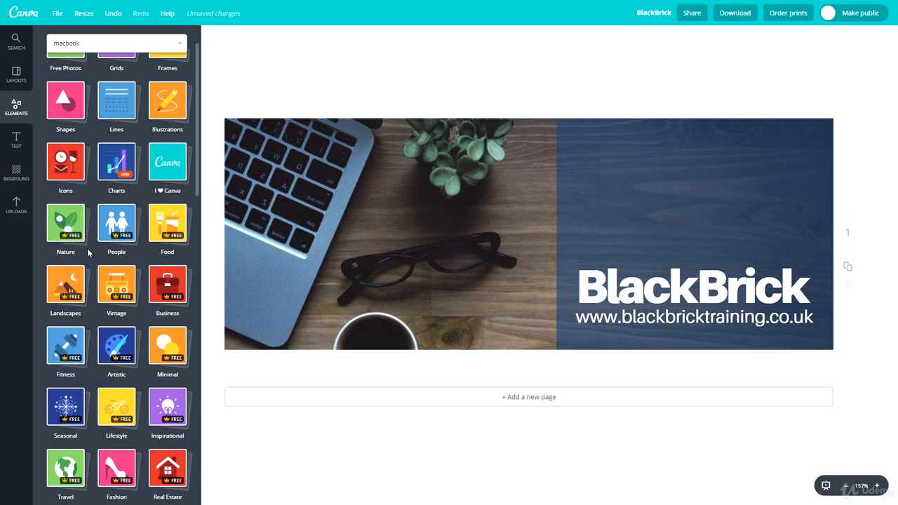
scroll(88, 251, "down", 4)
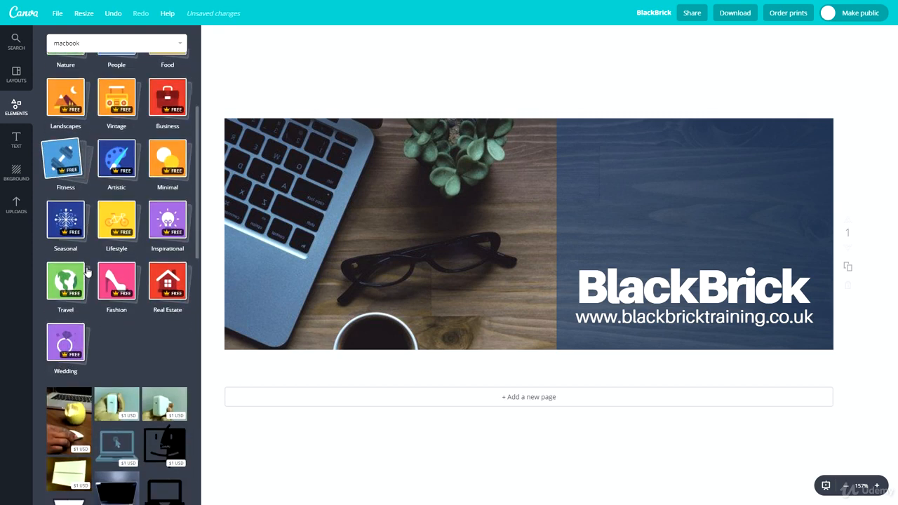
scroll(112, 280, "up", 3)
scroll(121, 292, "up", 3)
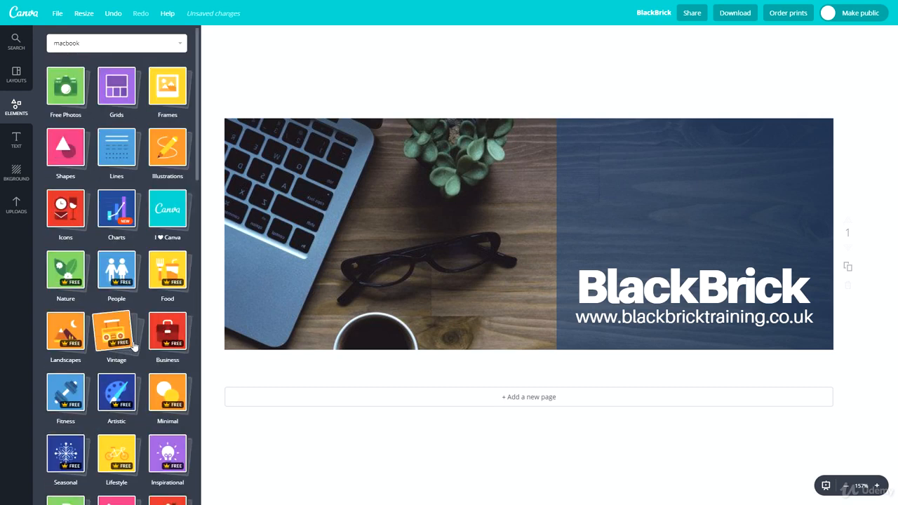
left_click(58, 212)
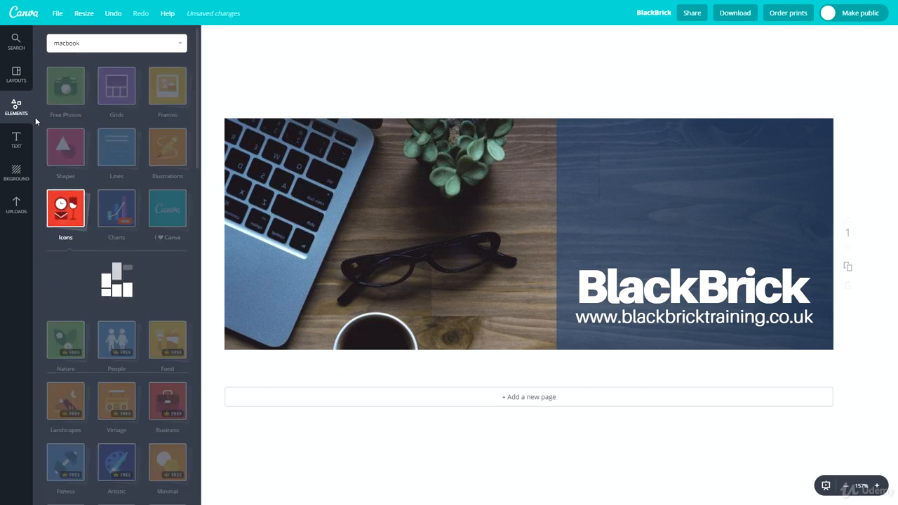
scroll(63, 286, "down", 3)
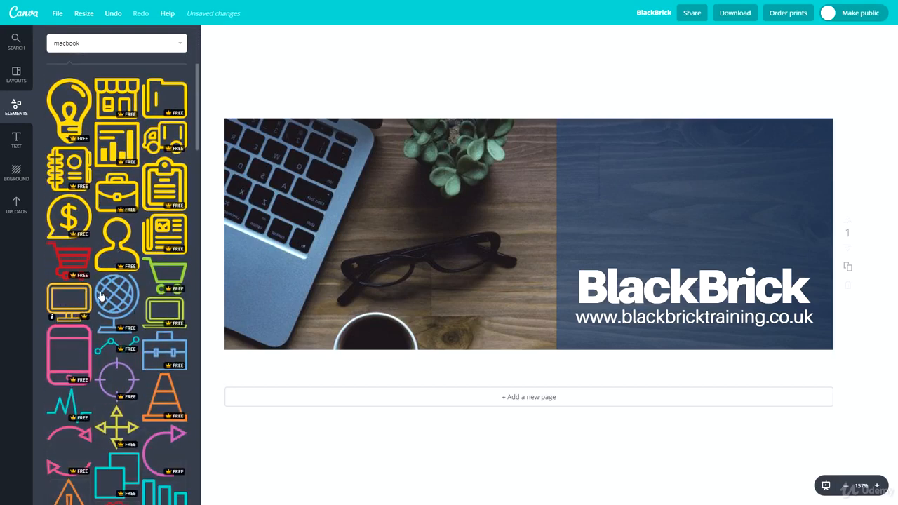
scroll(92, 310, "down", 1)
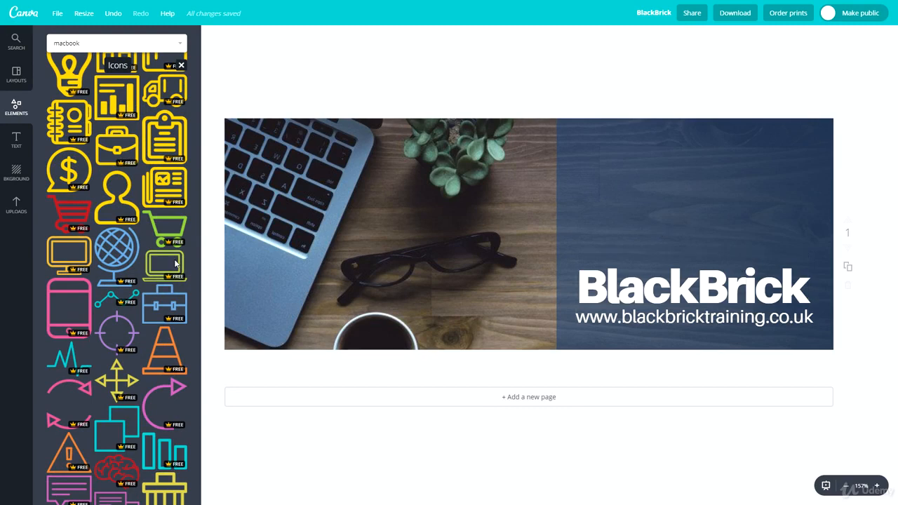
scroll(102, 251, "down", 3)
scroll(102, 251, "down", 8)
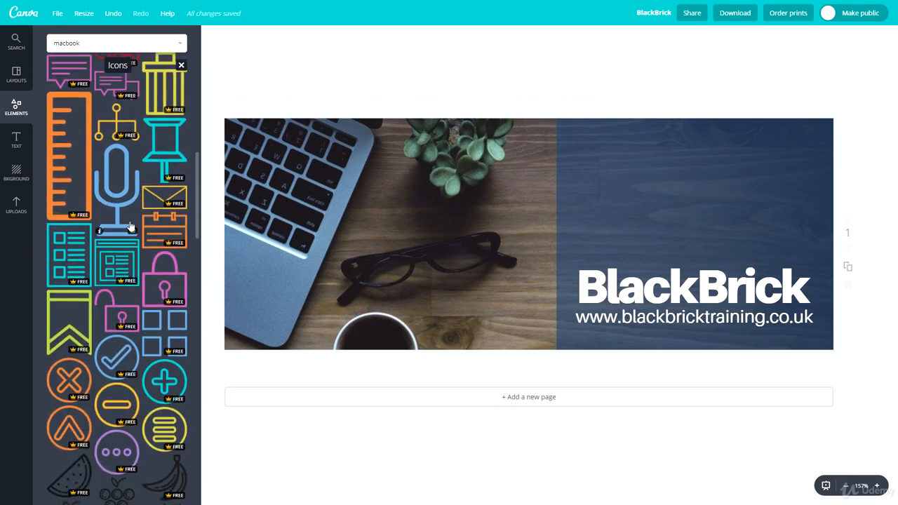
scroll(154, 390, "up", 12)
scroll(154, 390, "up", 3)
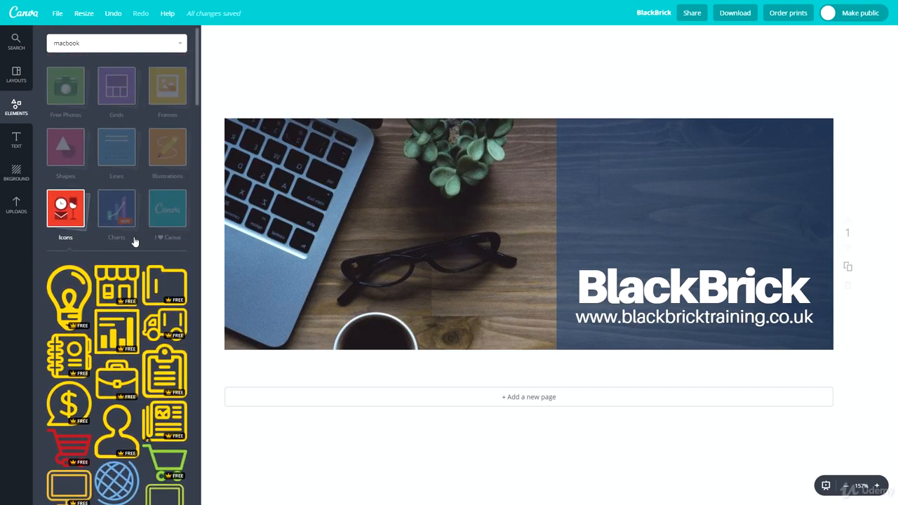
Add the yellow lightbulb icon, shrink it and place it centred above the BlackBrick heading
left_click(69, 294)
left_click_drag(604, 123, 543, 212)
left_click_drag(499, 278, 699, 187)
Recolour the lightbulb icon white and nudge it slightly down towards the BlackBrick heading
left_click(211, 36)
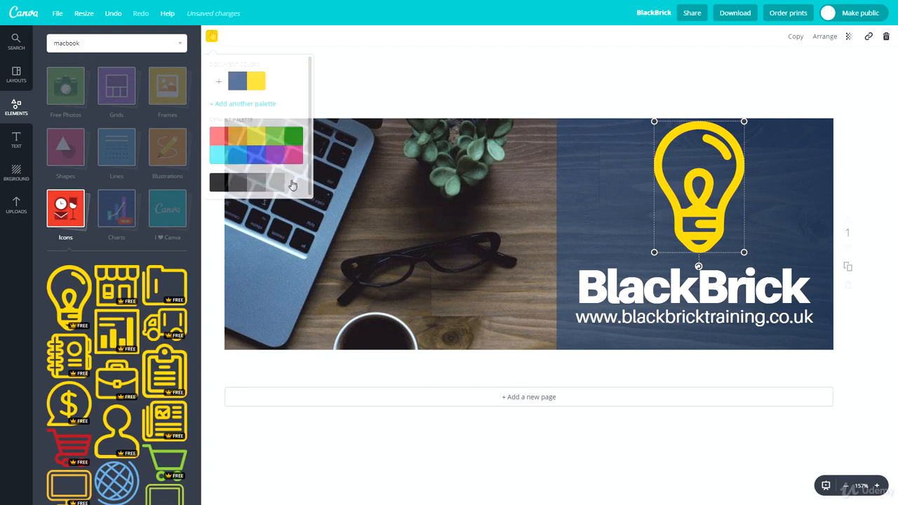
left_click(293, 184)
left_click(559, 72)
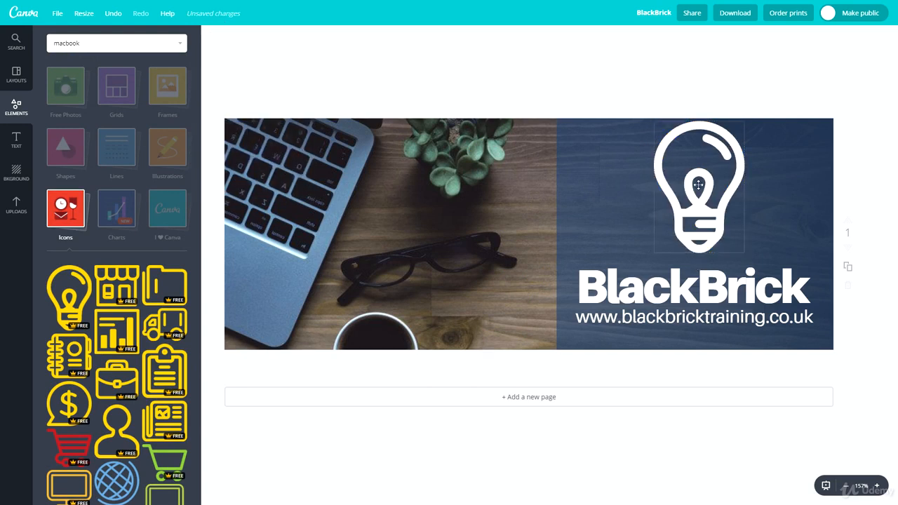
left_click_drag(697, 186, 700, 191)
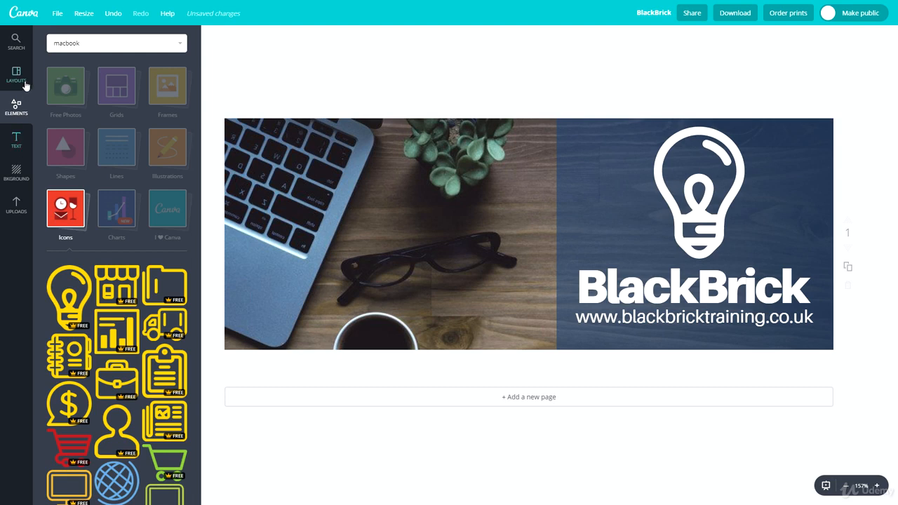
Search for "twitter", add the rounded square Twitter icon and place it small in the photo's lower left corner
left_click(15, 43)
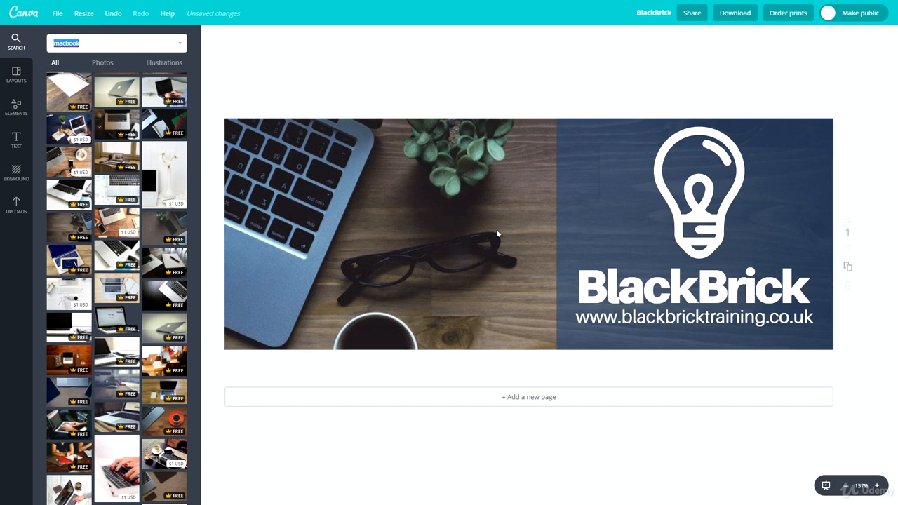
type("twitter")
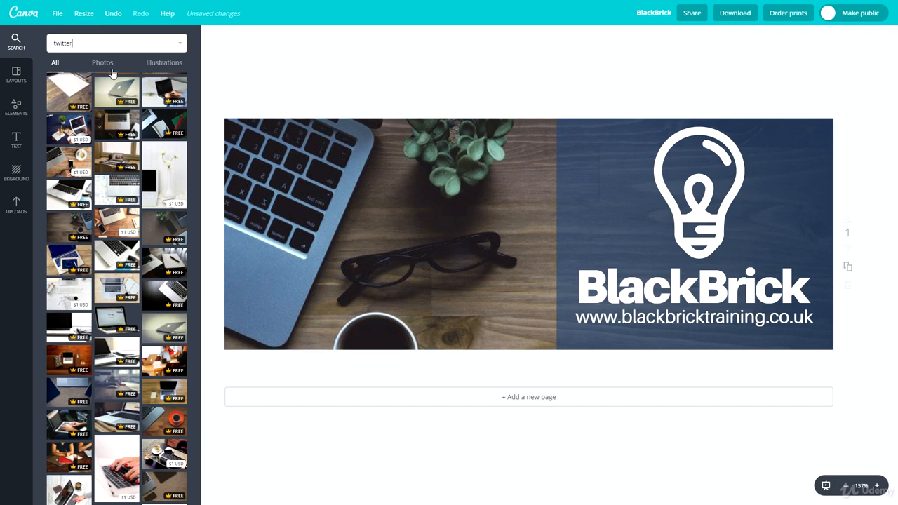
key("Return")
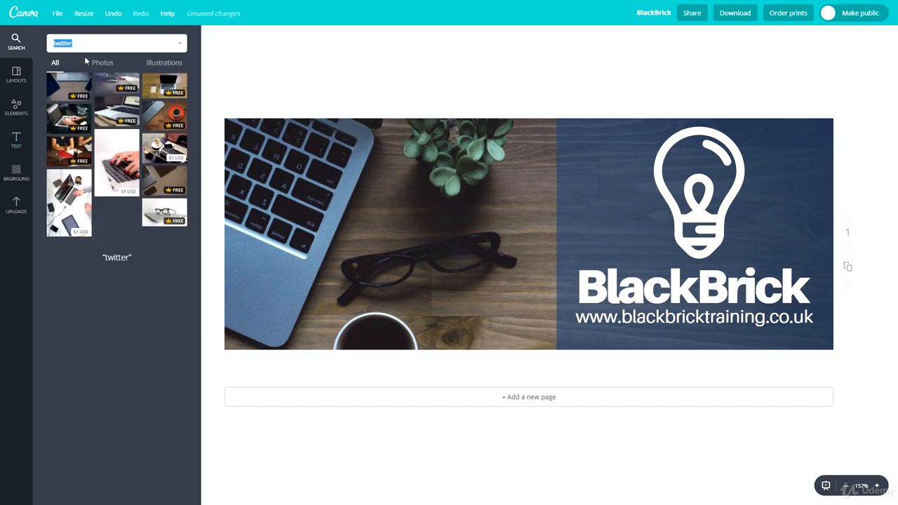
scroll(84, 146, "down", 2)
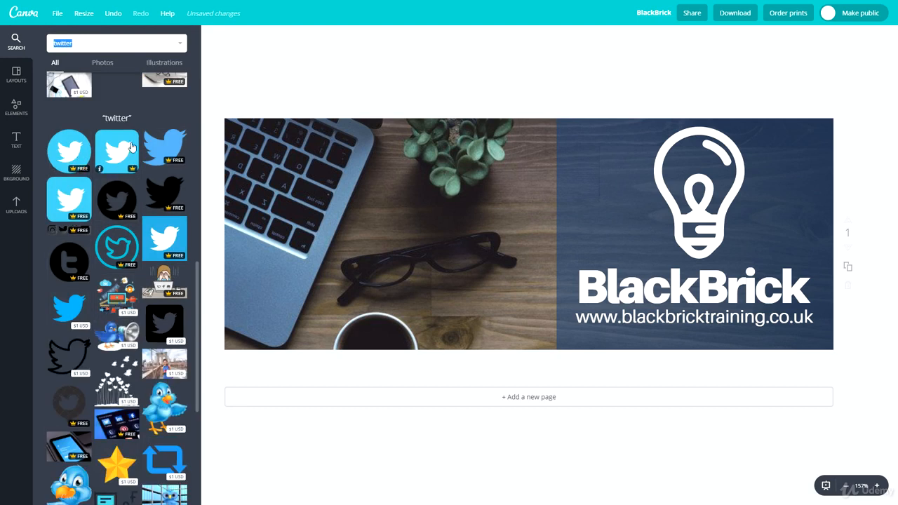
left_click(131, 146)
left_click_drag(420, 120, 244, 333)
left_click(621, 318)
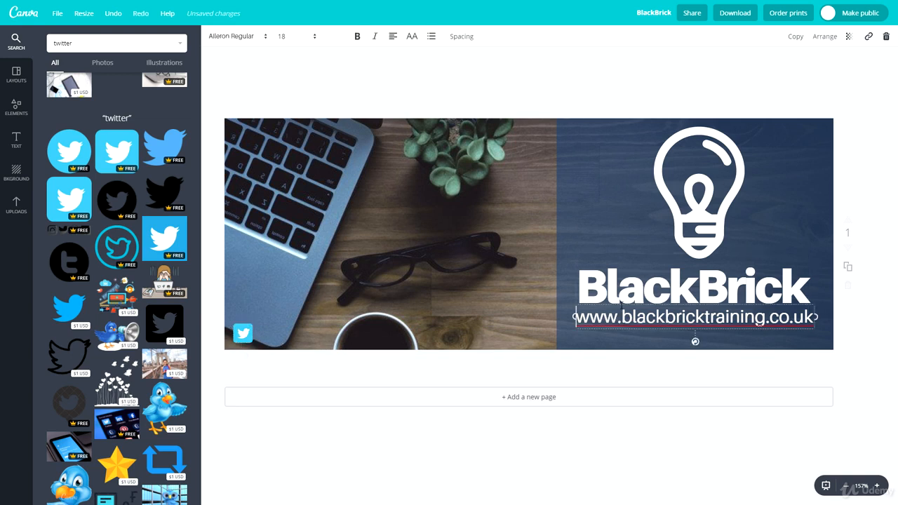
key("ctrl+d")
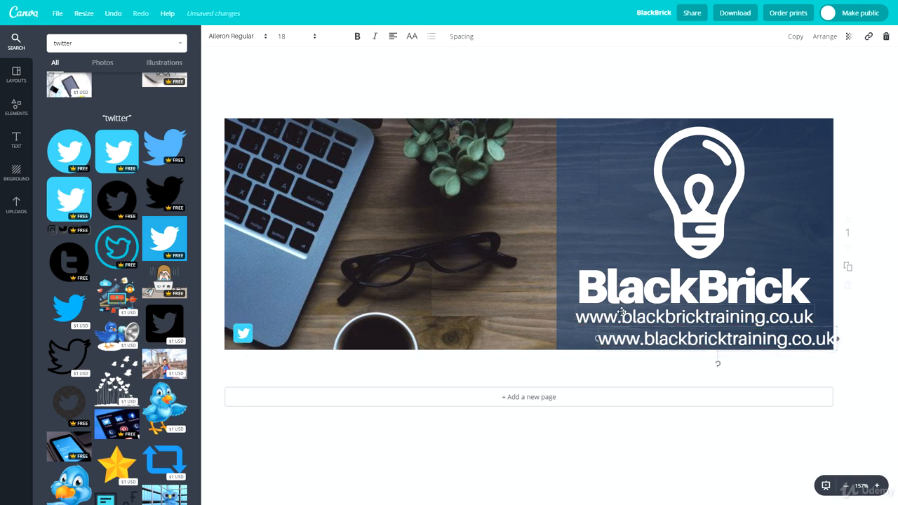
left_click_drag(647, 326, 341, 298)
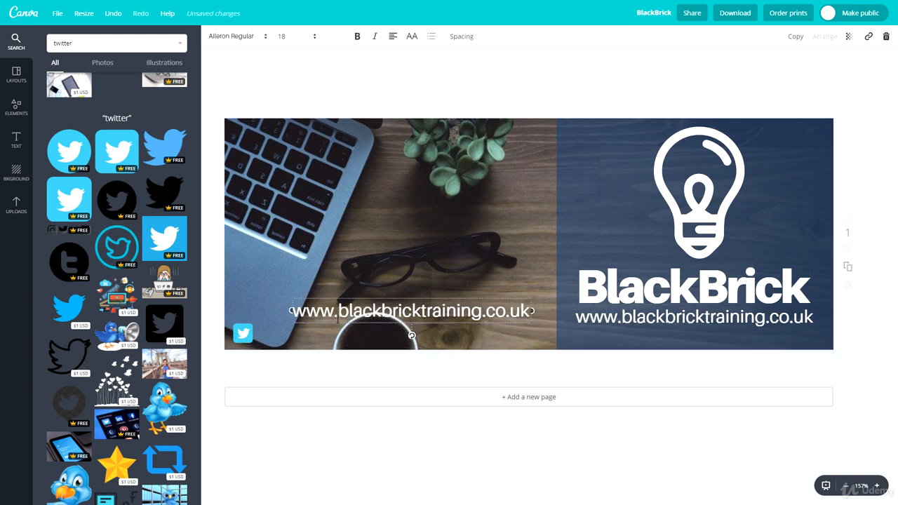
double_click(337, 319)
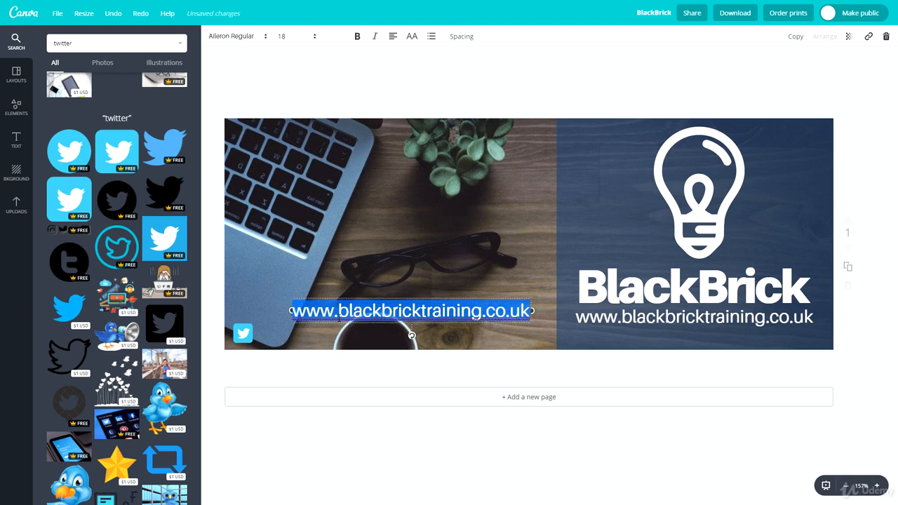
type("@Black")
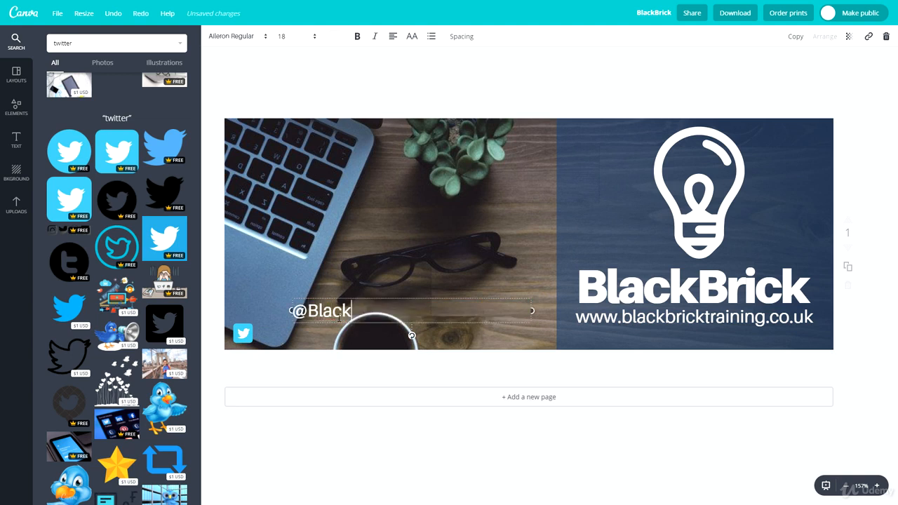
type("BrickLearn")
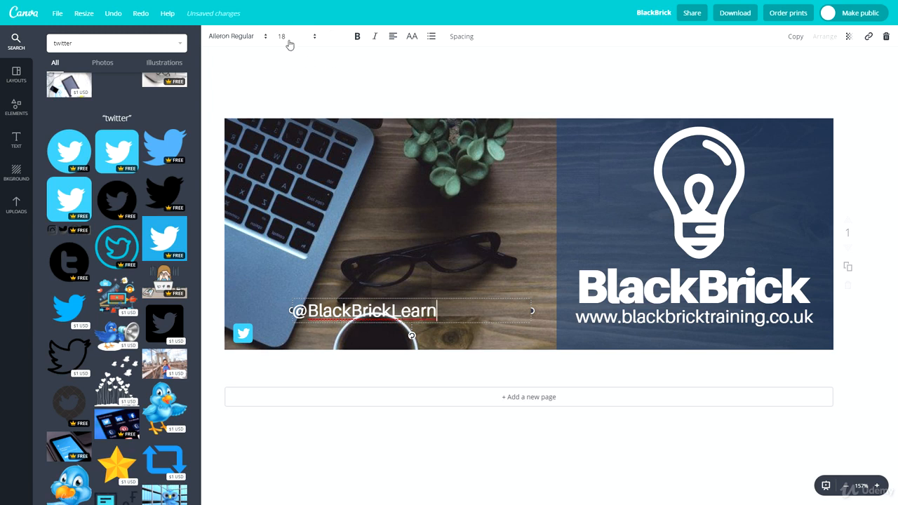
left_click(289, 41)
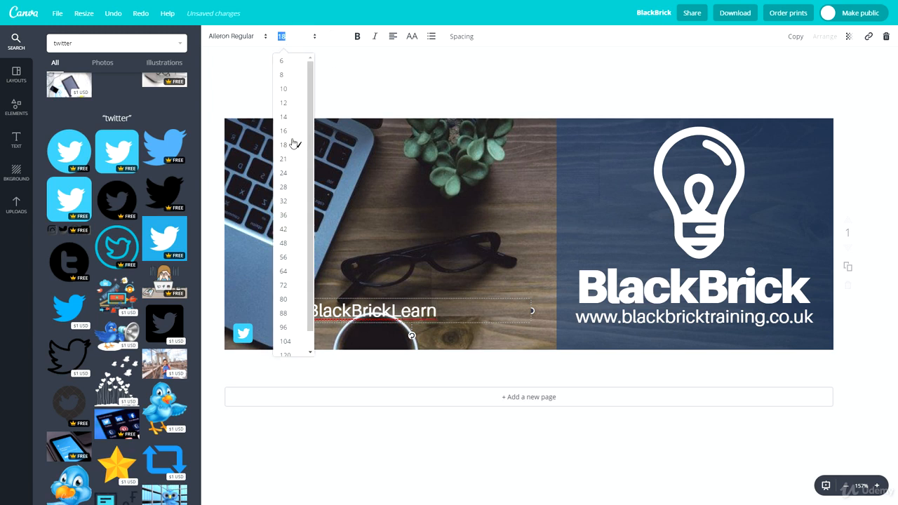
left_click(295, 106)
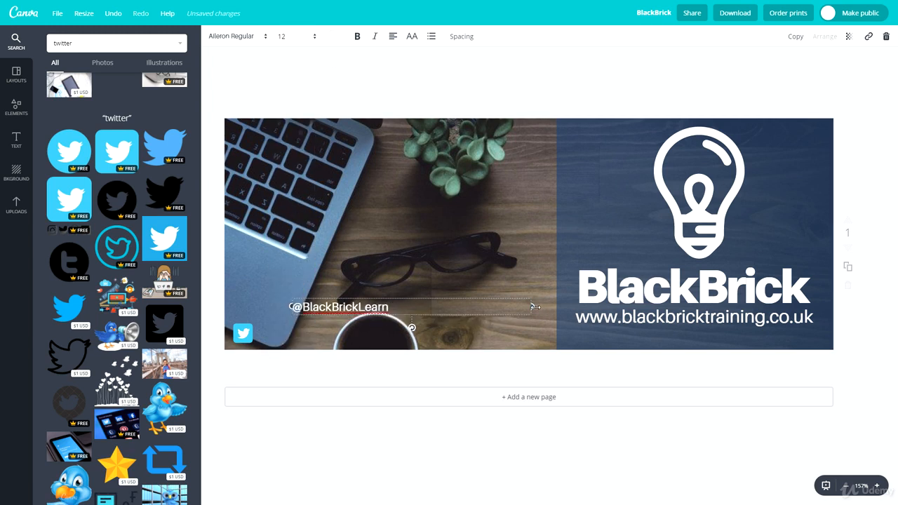
left_click_drag(531, 311, 329, 322)
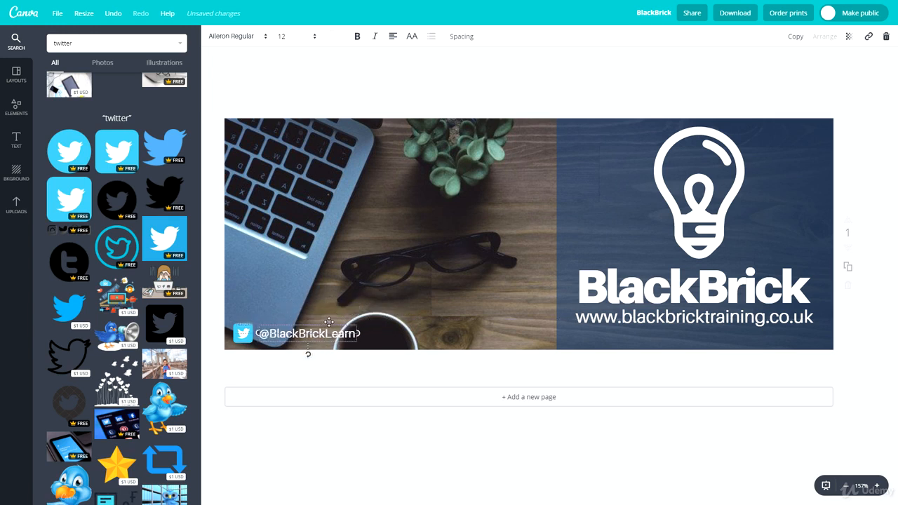
Search for "instagram", add the multicoloured Instagram icon and place it small just after the Twitter handle
double_click(78, 43)
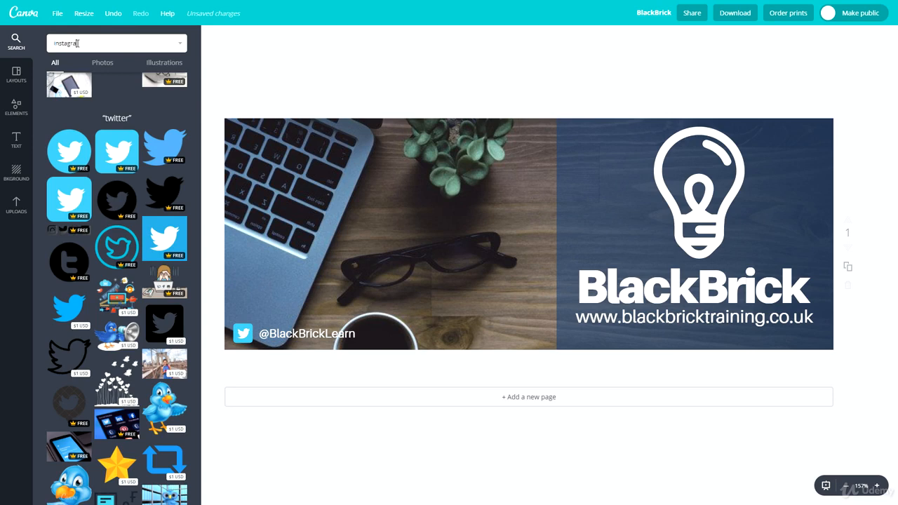
key("Return")
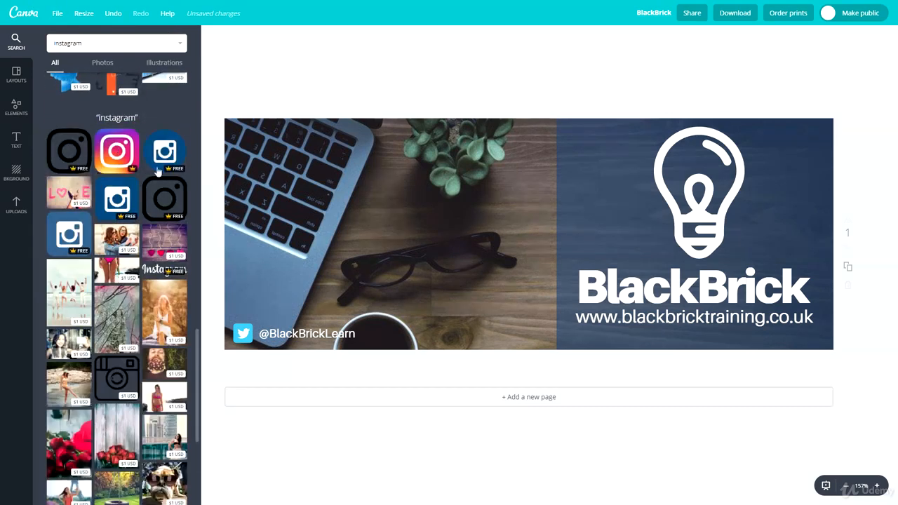
left_click(120, 152)
left_click_drag(638, 124, 372, 337)
left_click(322, 335)
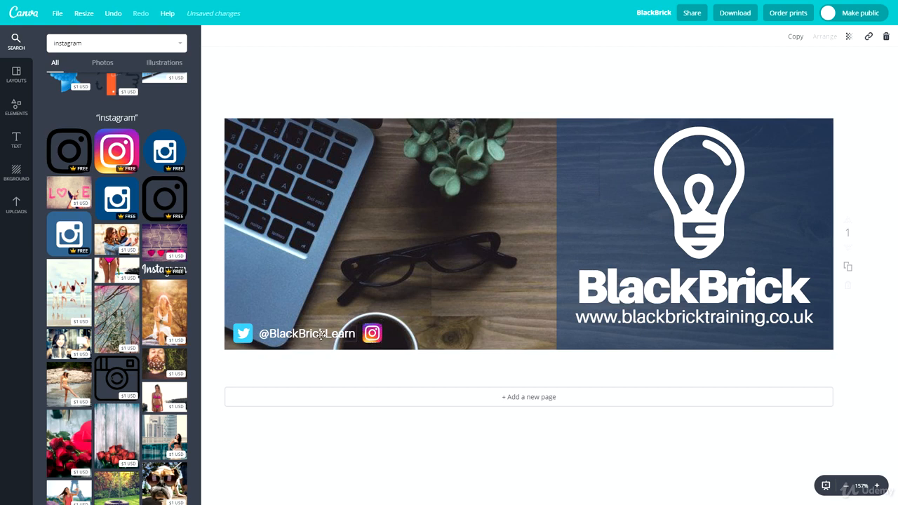
key("ctrl+v")
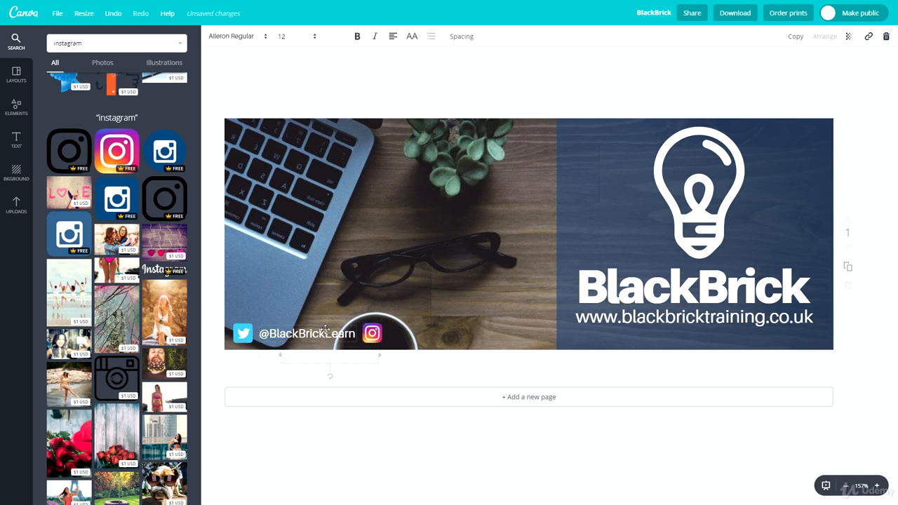
left_click_drag(333, 345, 489, 333)
double_click(482, 334)
type("Tr")
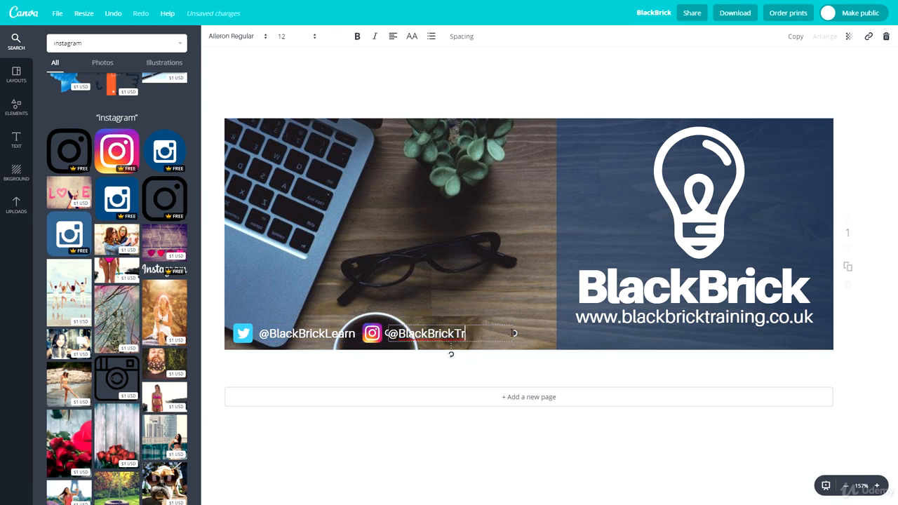
type("aining")
left_click(427, 257)
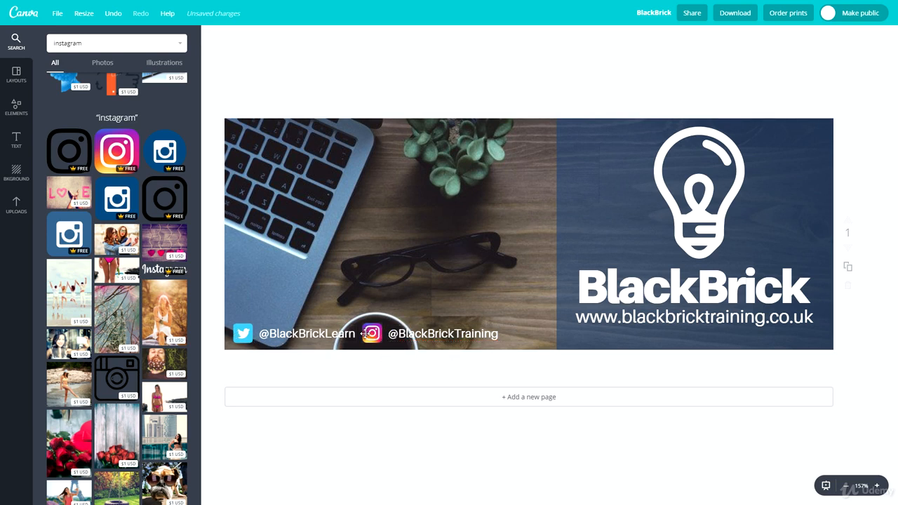
Search for "snapchat", add the yellow rounded square Snapchat icon and shrink it to sit just after the Instagram handle
double_click(98, 44)
type("snapchat")
left_click(69, 151)
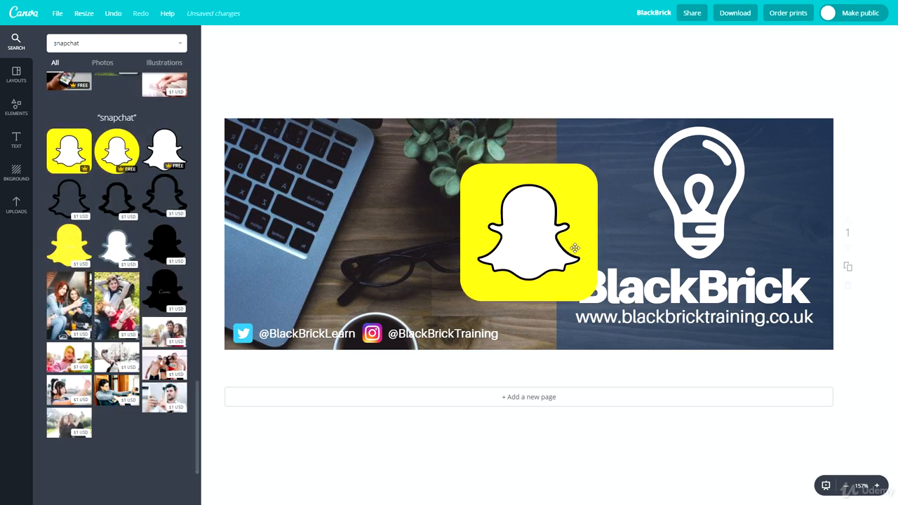
left_click_drag(575, 248, 588, 267)
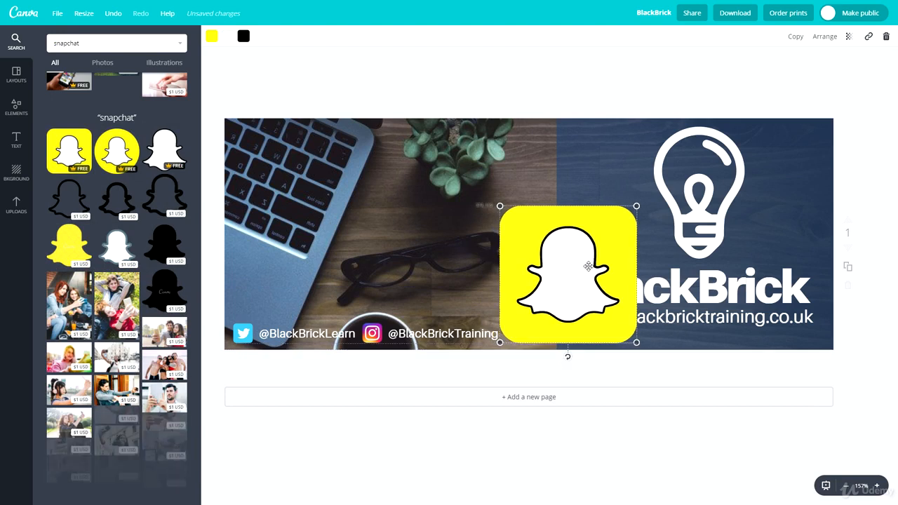
left_click_drag(636, 205, 529, 334)
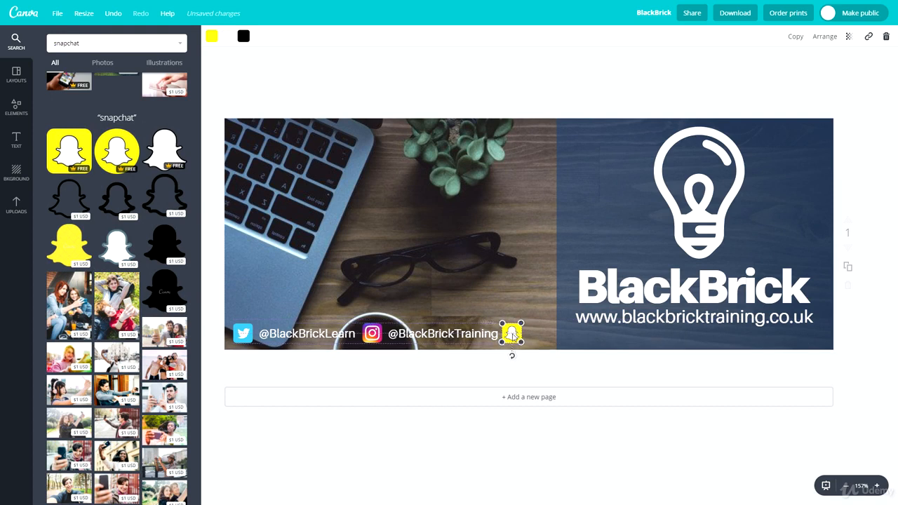
left_click(259, 333)
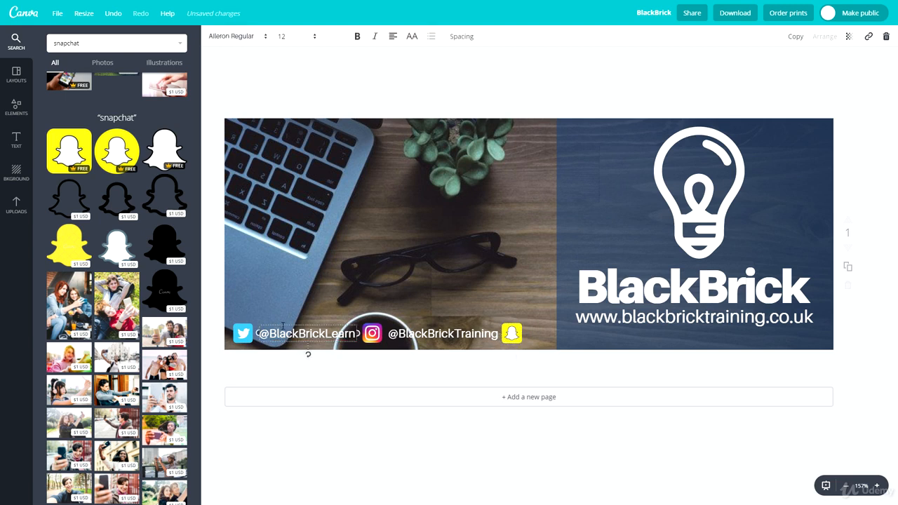
left_click_drag(283, 325, 566, 320)
left_click(548, 357)
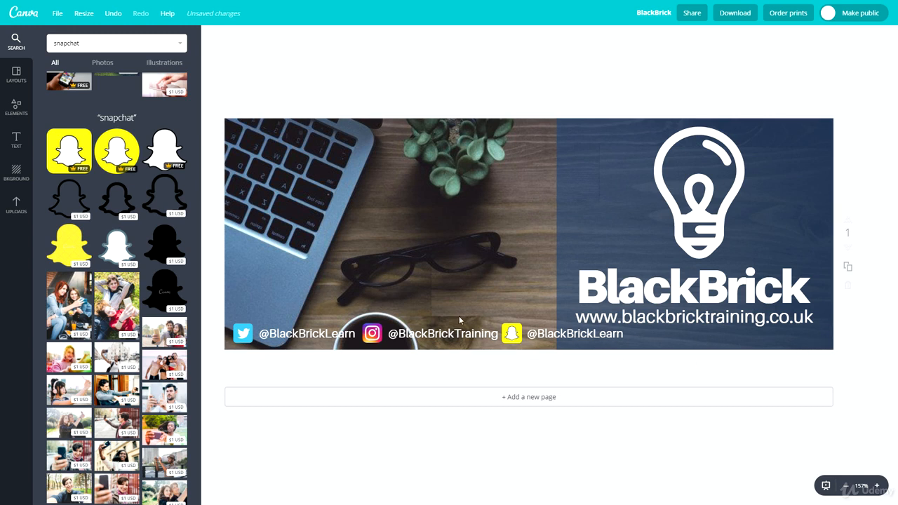
Search for "youtube", add the red rounded square YouTube icon and place it small after the Snapchat handle
left_click(87, 39)
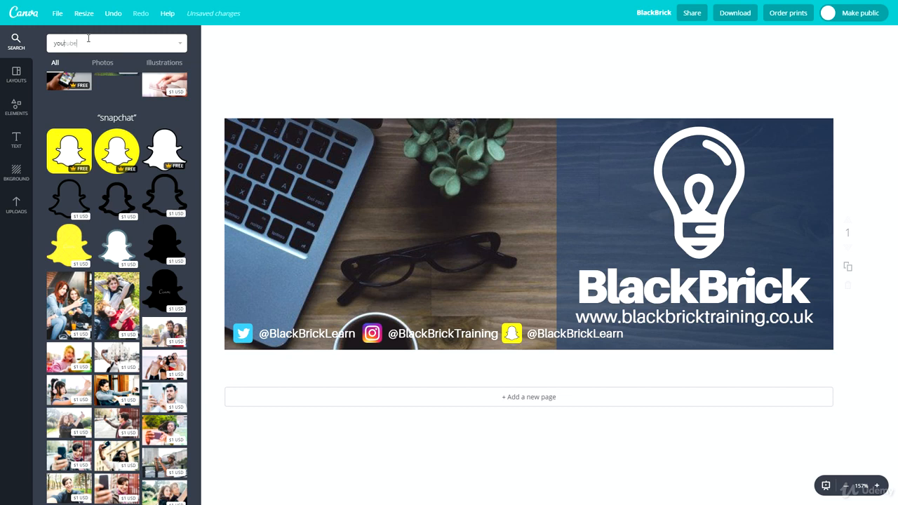
type("you")
key("Return")
left_click(116, 150)
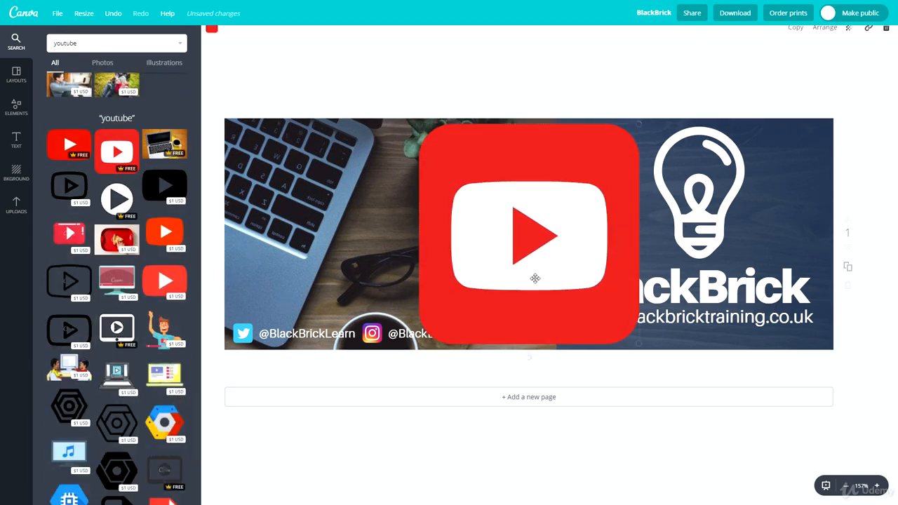
left_click_drag(535, 279, 739, 261)
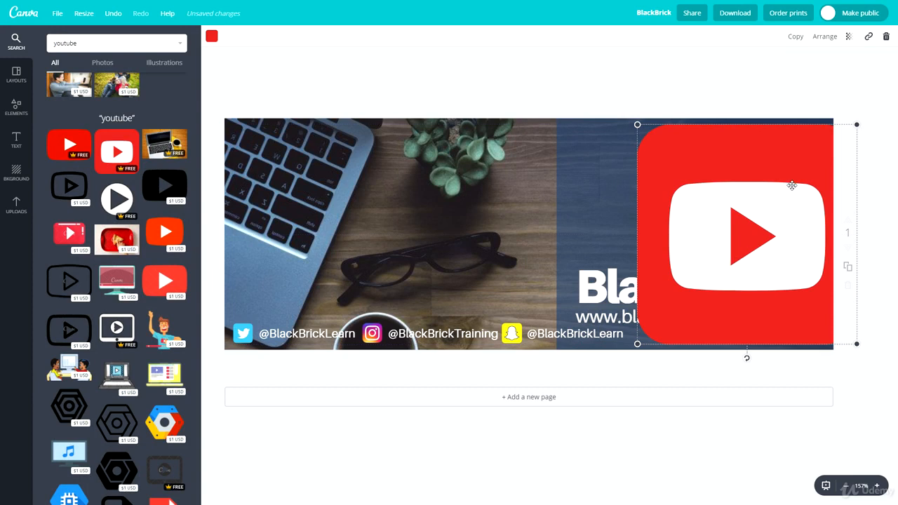
left_click_drag(854, 129, 659, 325)
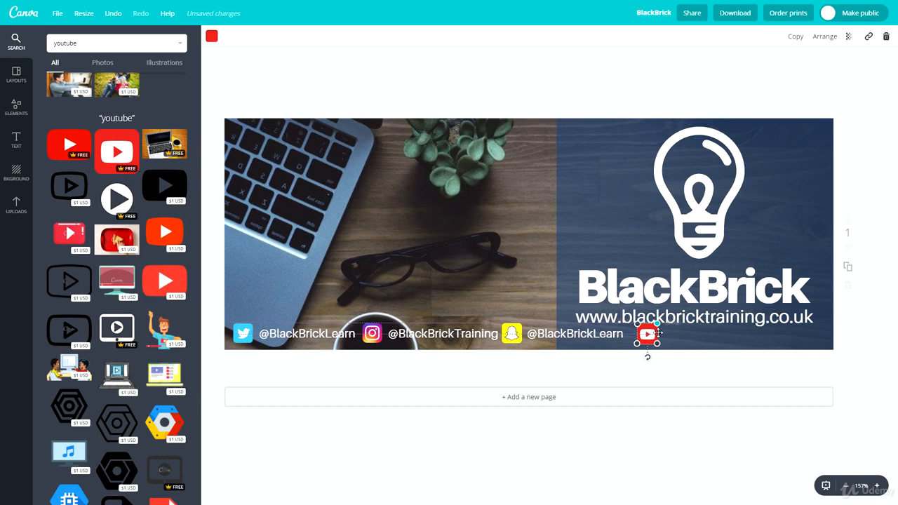
left_click_drag(649, 331, 644, 330)
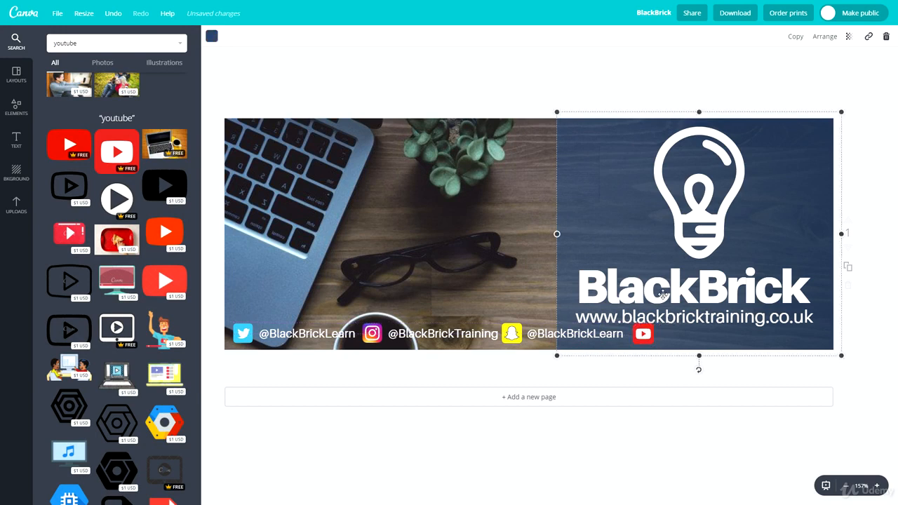
Raise the BlackBrick heading and website address slightly, and nudge the YouTube icon closer to the Snapchat handle
left_click_drag(663, 295, 689, 310)
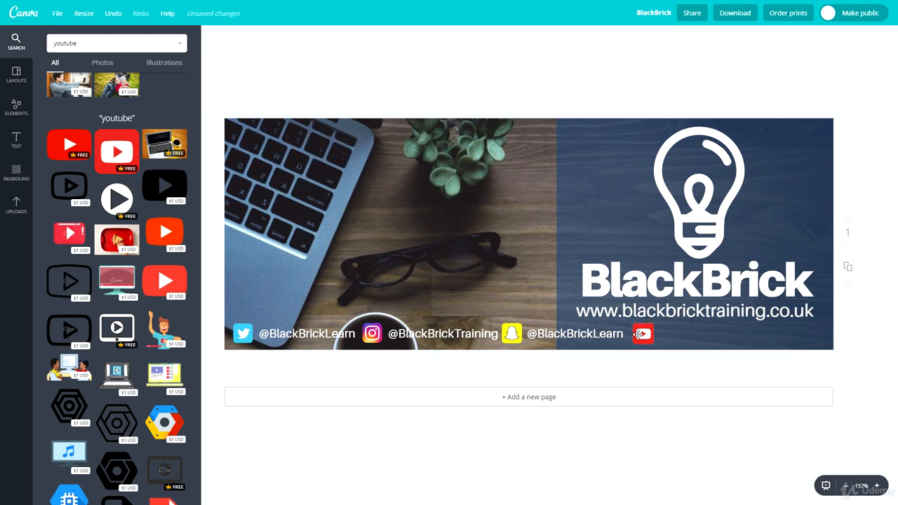
left_click_drag(636, 335, 635, 335)
left_click(417, 336)
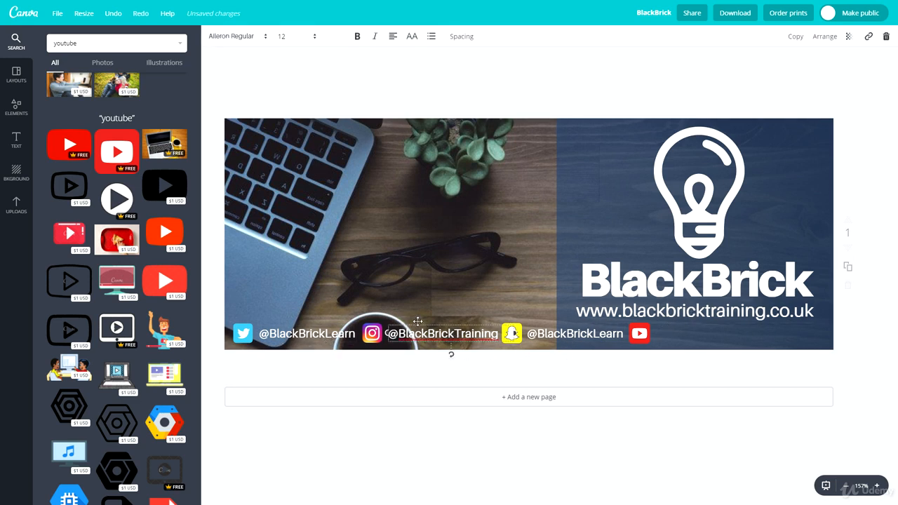
key("ctrl+v")
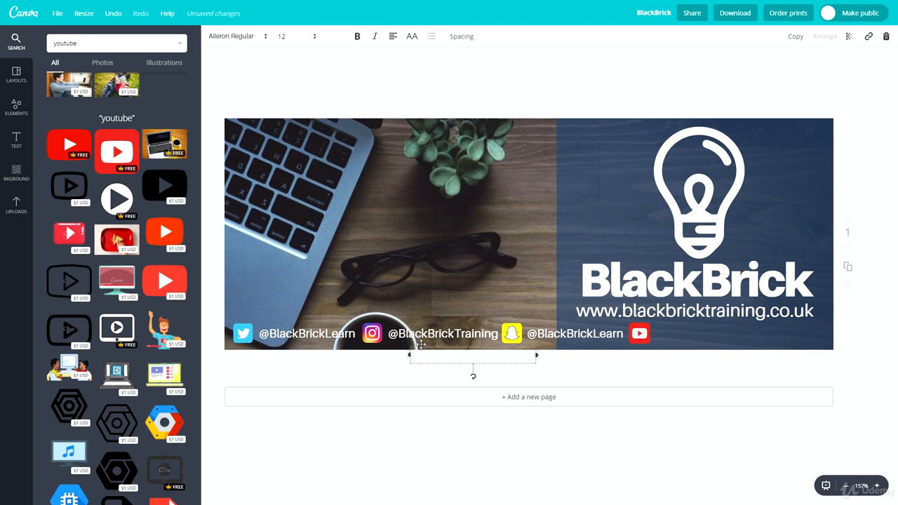
left_click_drag(424, 346, 670, 322)
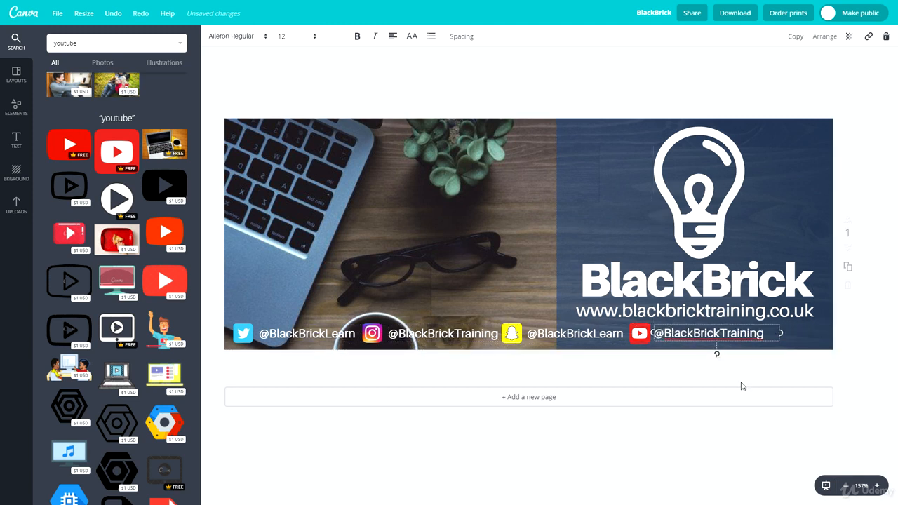
Change the handle beside the YouTube icon to "/BlackBrick"
key("BackSpace")
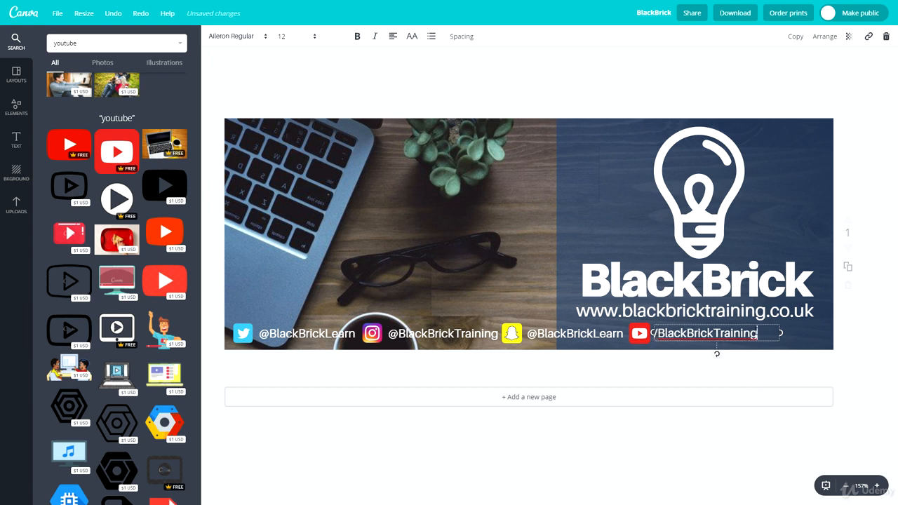
key("shift+Left")
key("shift+Left")
key("shift+Left")
key("shift+Left")
key("shift+Left")
key("shift+Left")
key("shift+Left")
key("shift+Left")
key("BackSpace")
left_click(698, 381)
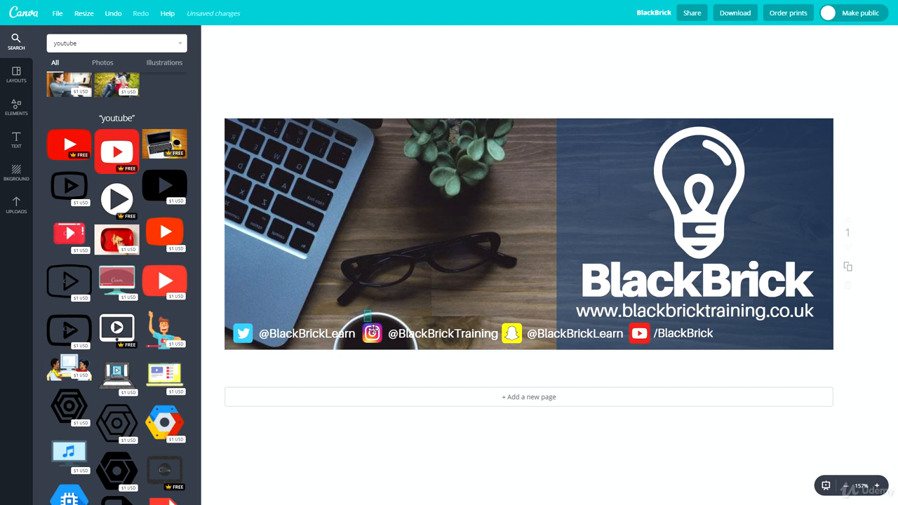
Swap the Instagram and Snapchat icon-and-handle pairs so Snapchat follows Twitter and Instagram sits before YouTube
left_click_drag(374, 328, 438, 362)
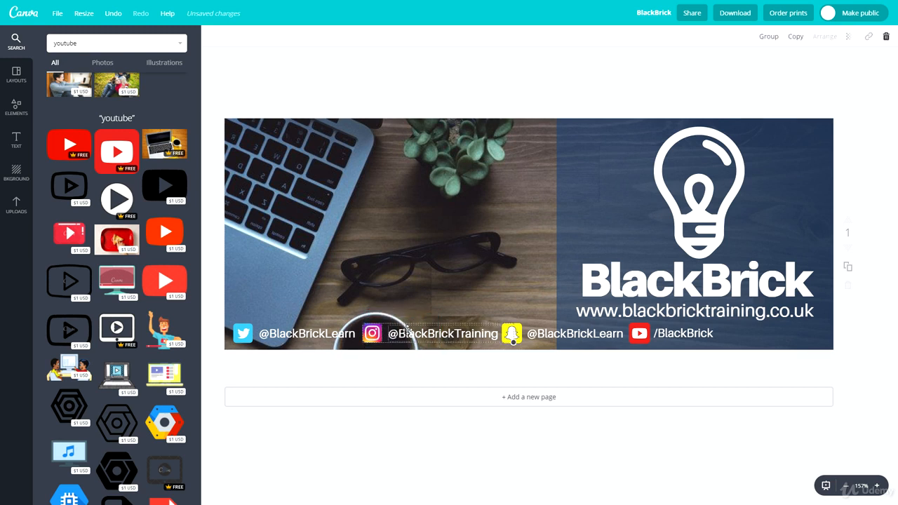
left_click_drag(407, 328, 433, 259)
left_click_drag(487, 318, 403, 337)
left_click_drag(402, 337, 398, 337)
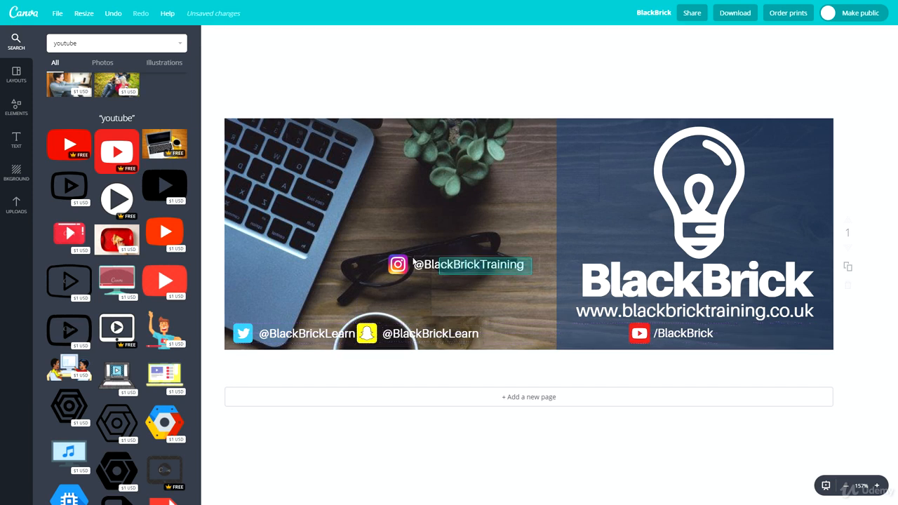
left_click_drag(405, 271, 496, 340)
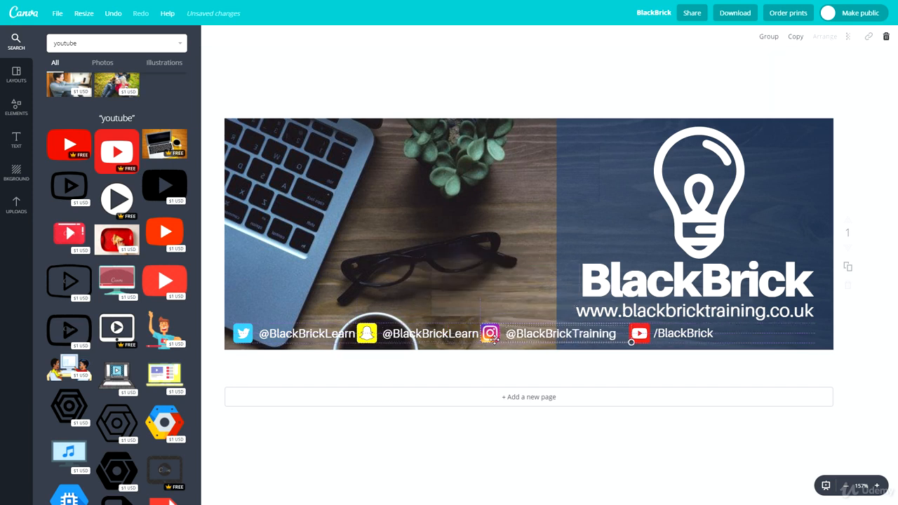
left_click(555, 378)
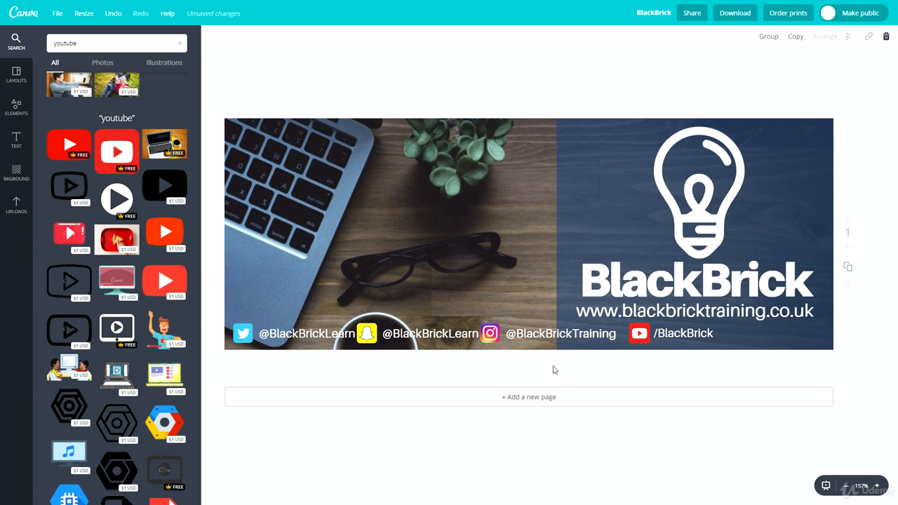
Fine-tune the spacing and alignment of the Snapchat, Instagram and YouTube icons and handles so the social media row is evenly spaced
left_click_drag(537, 331, 533, 333)
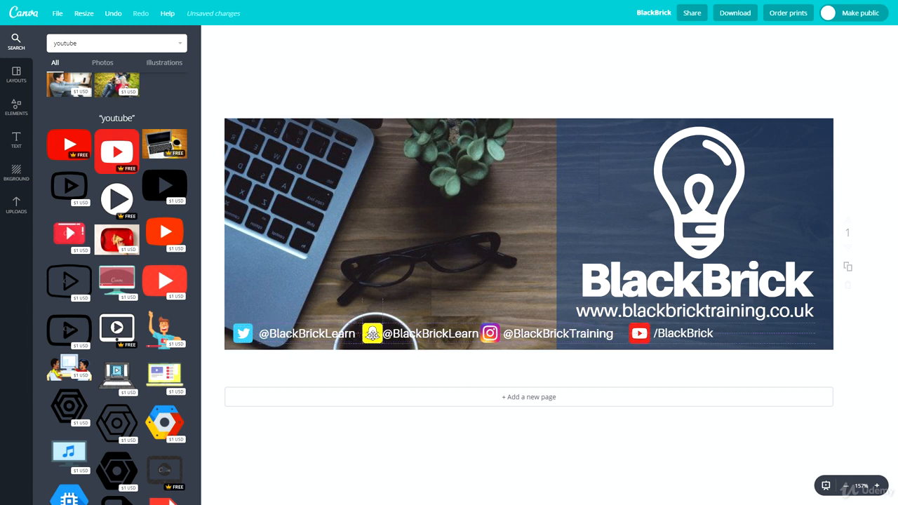
left_click_drag(368, 335, 374, 334)
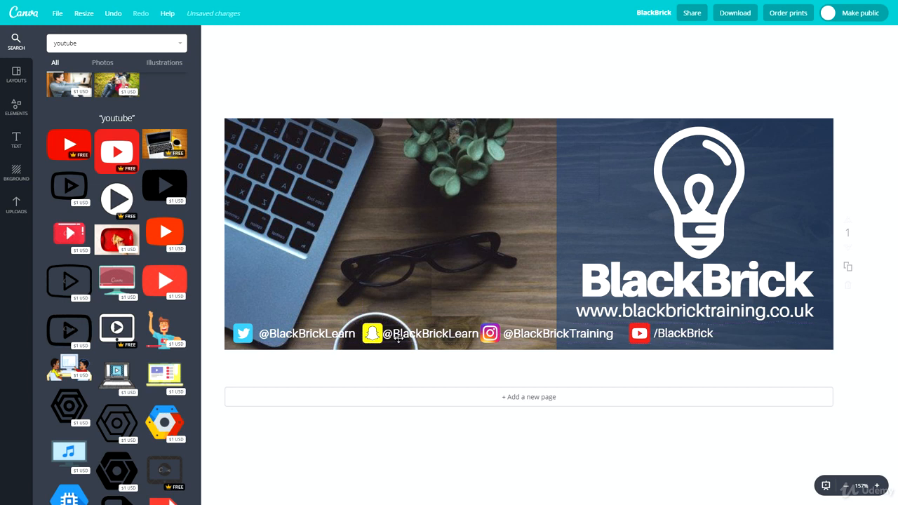
mouse_move(578, 336)
left_mouse_down()
mouse_move(627, 333)
mouse_move(574, 329)
left_mouse_up()
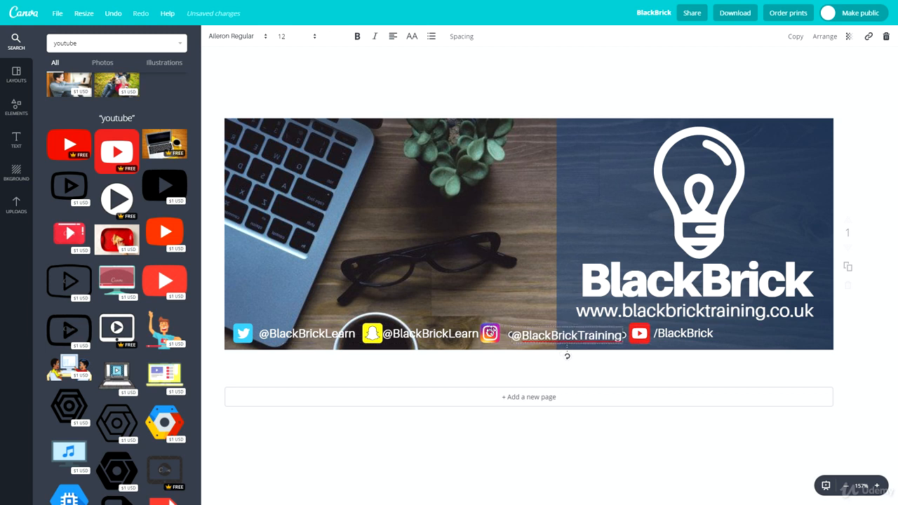
left_click_drag(491, 332, 497, 333)
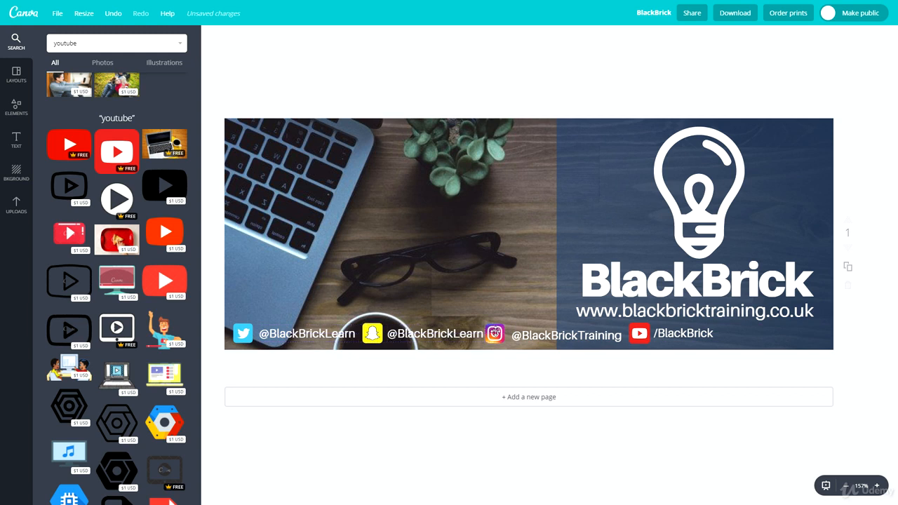
left_click_drag(680, 333, 687, 333)
left_click(639, 334)
left_click_drag(579, 337, 500, 338)
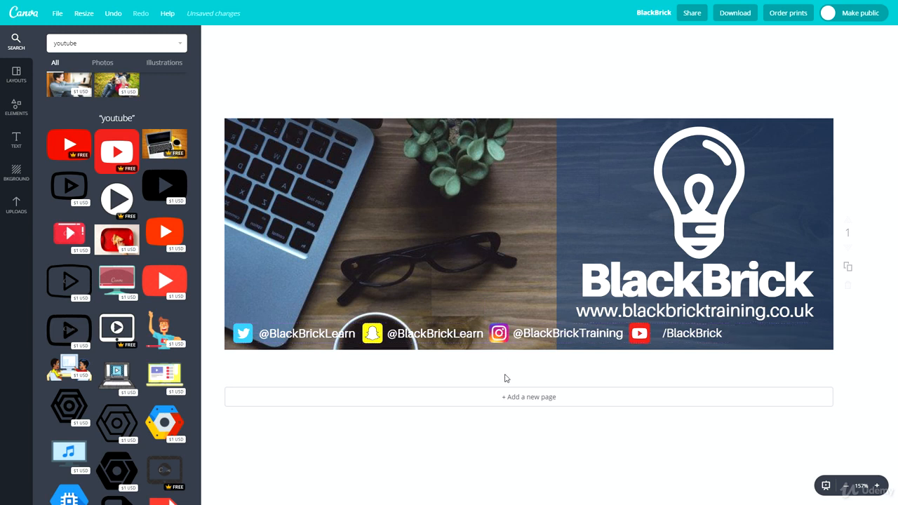
left_click_drag(693, 338, 685, 338)
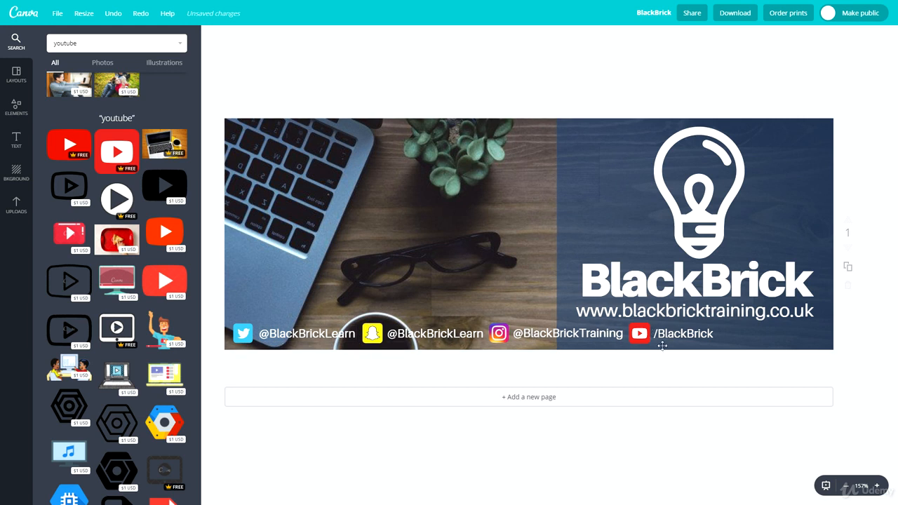
Move the YouTube and Instagram icon-and-handle pairs onto the blue panel beneath the website address, with Instagram before YouTube
left_click_drag(682, 336, 779, 336)
left_click_drag(640, 334, 739, 337)
left_click_drag(539, 336, 624, 333)
left_click_drag(510, 334, 600, 333)
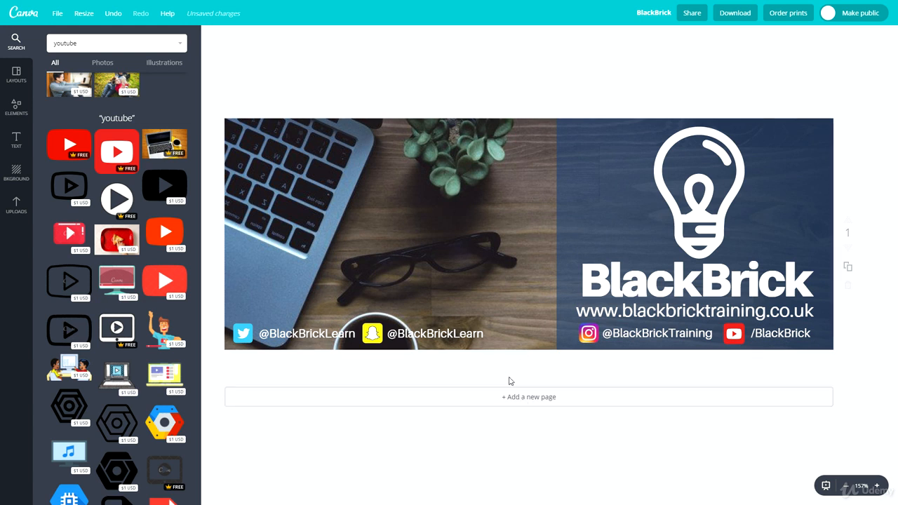
Rename the design as "facebook banner"
left_click(653, 16)
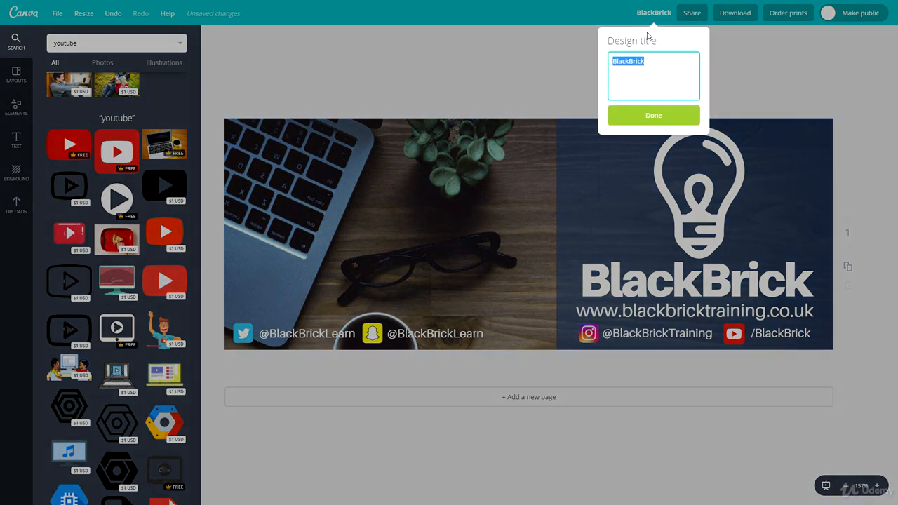
type("facebook banner")
key("Return")
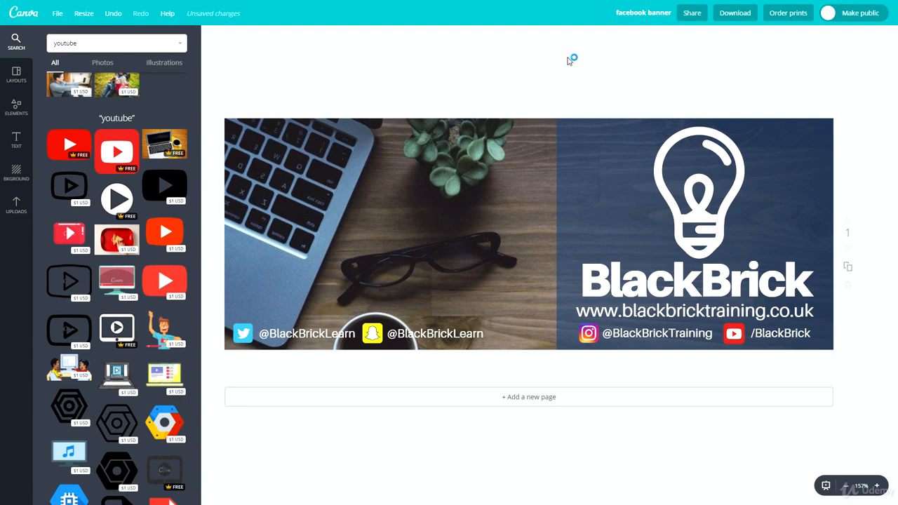